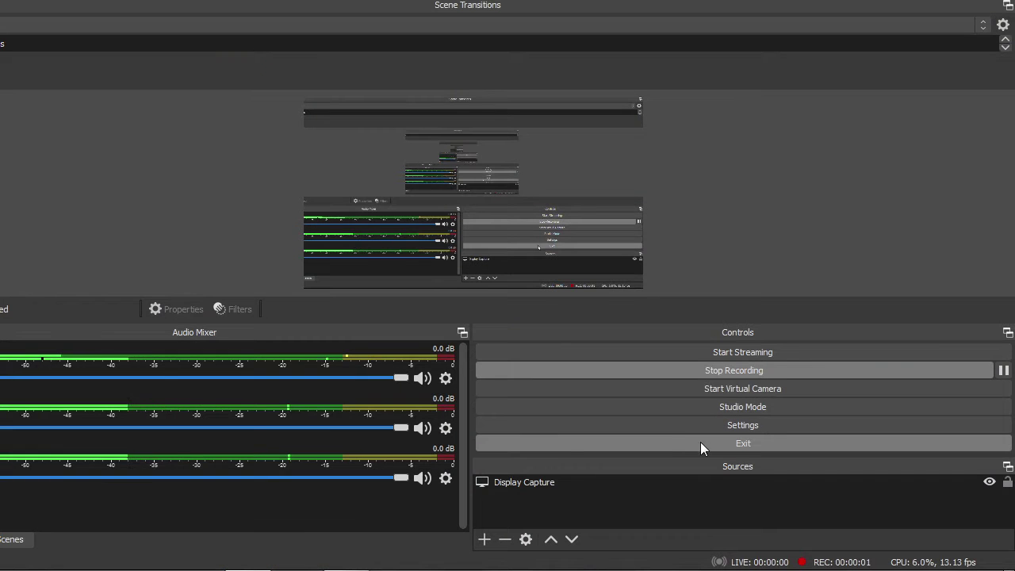
# Step: Bring the Roblox train game in front of the running OBS recording
pyautogui.click(347, 556)
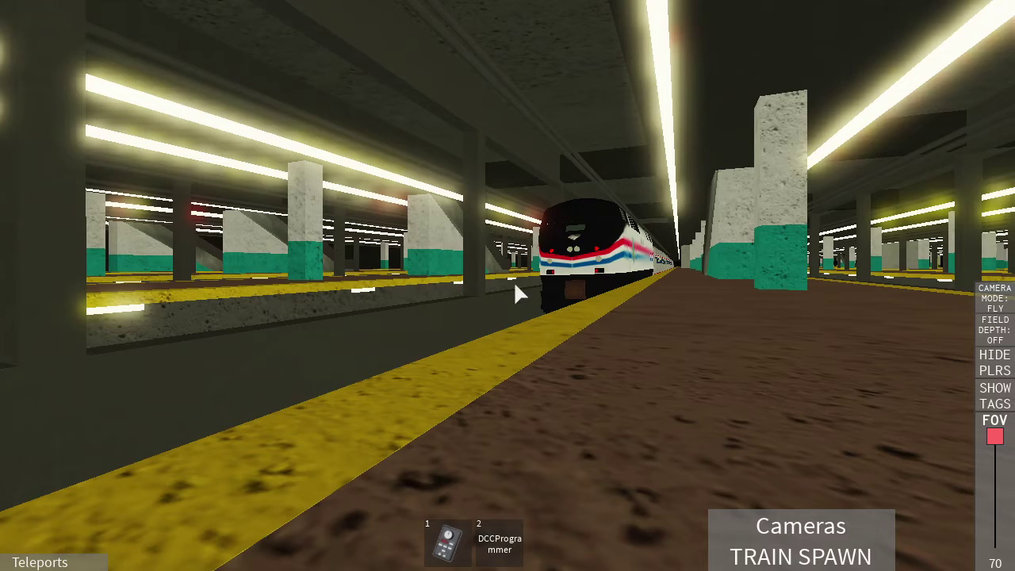
# Step: Fly along the platform and down beside the Amtrak locomotive's nose and side
pyautogui.press('Left')
pyautogui.press('d')
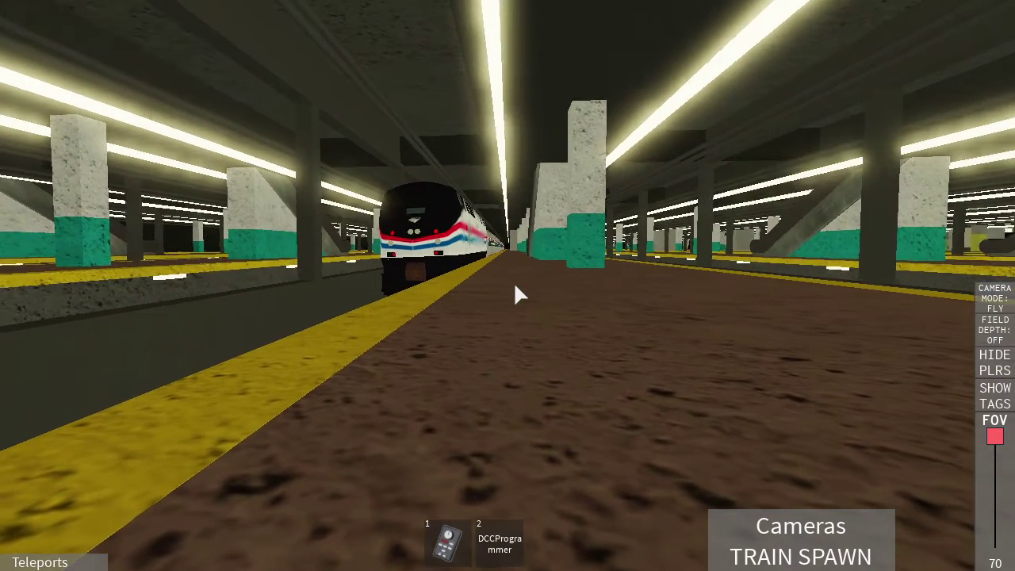
pyautogui.press('w')
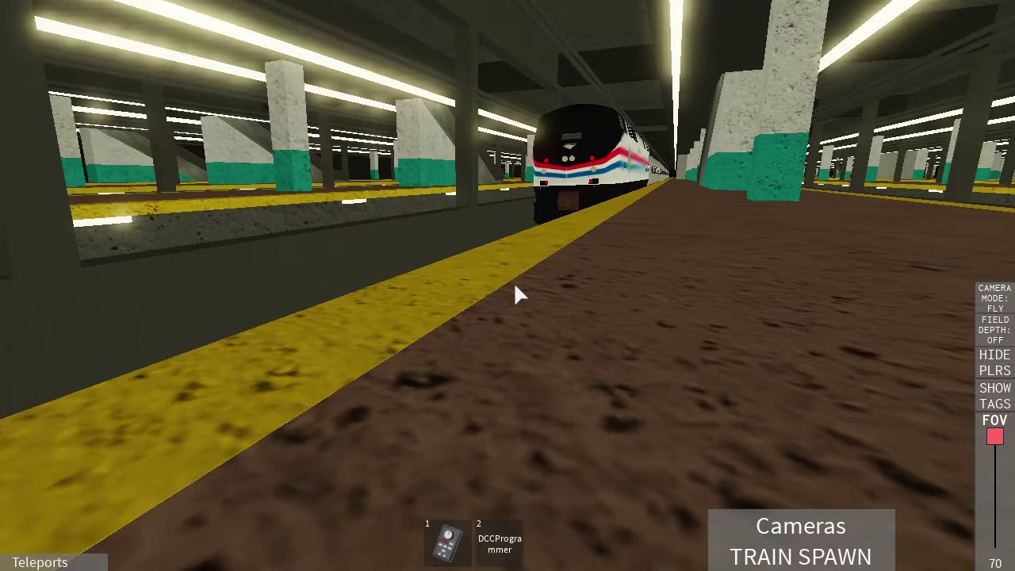
pyautogui.press('e')
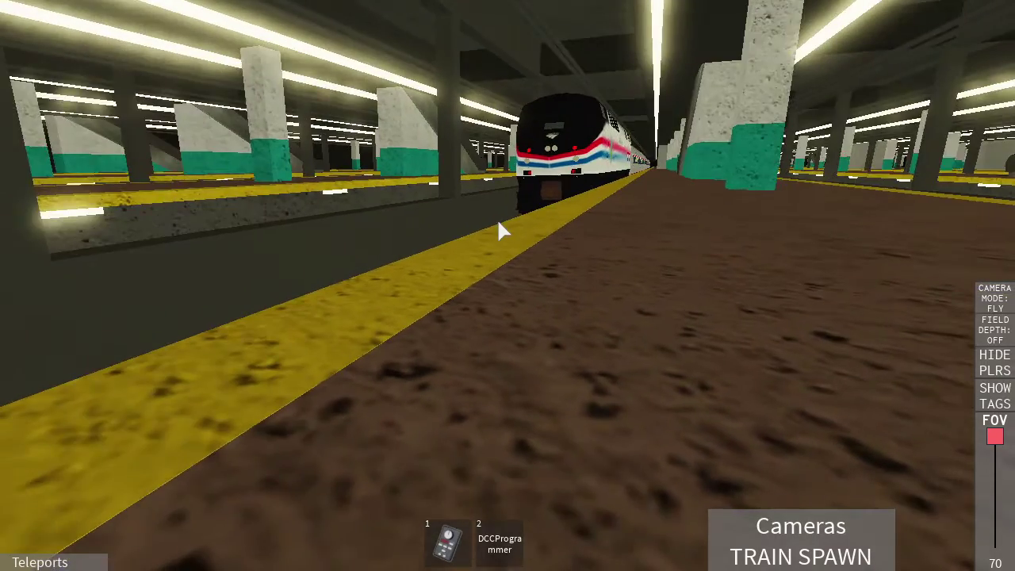
pyautogui.press('a')
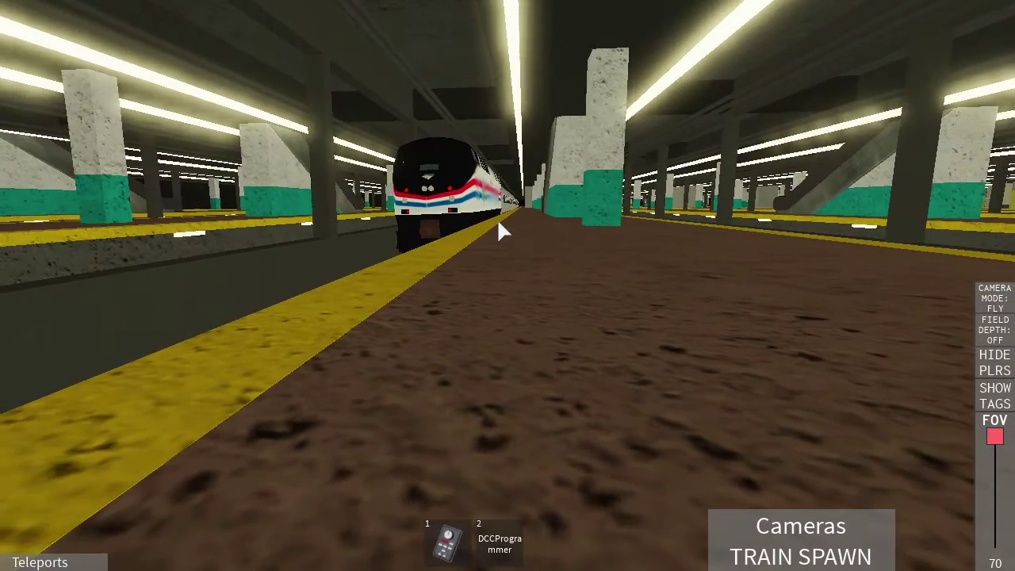
pyautogui.press('w')
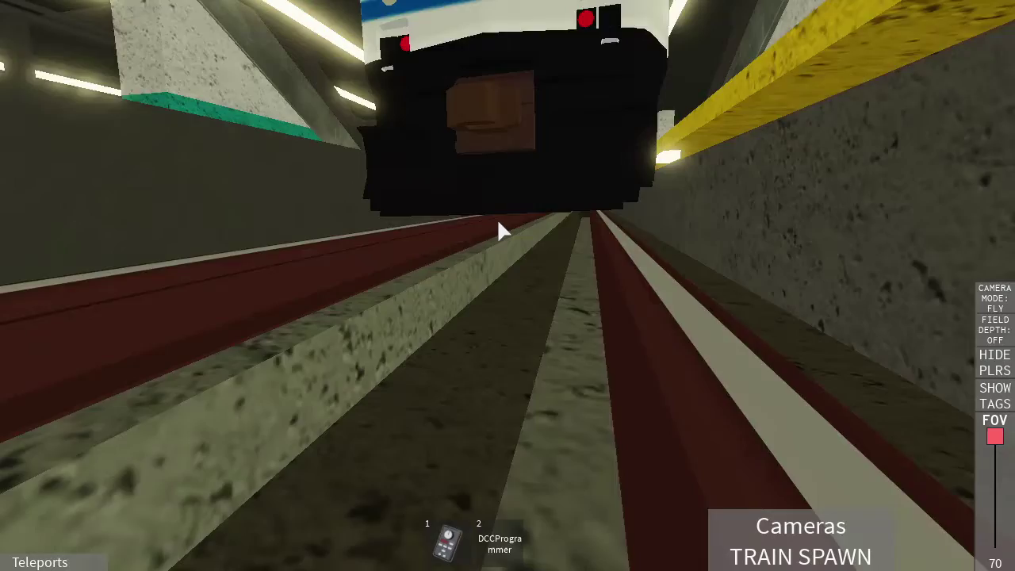
pyautogui.press('s')
pyautogui.press('a')
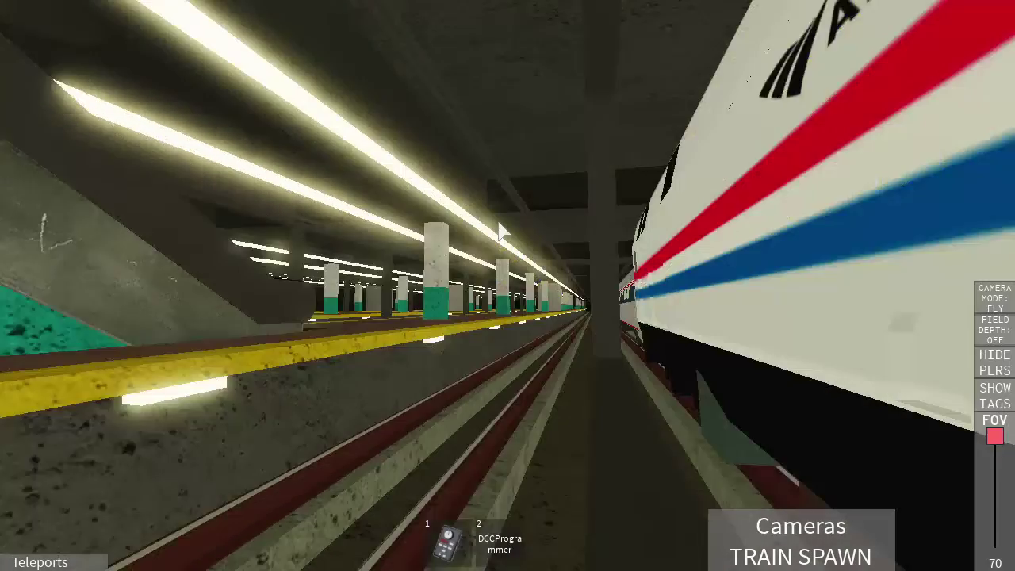
# Step: Fly up toward the escalator, then across the platform past a pillar
pyautogui.press('w')
pyautogui.press('d')
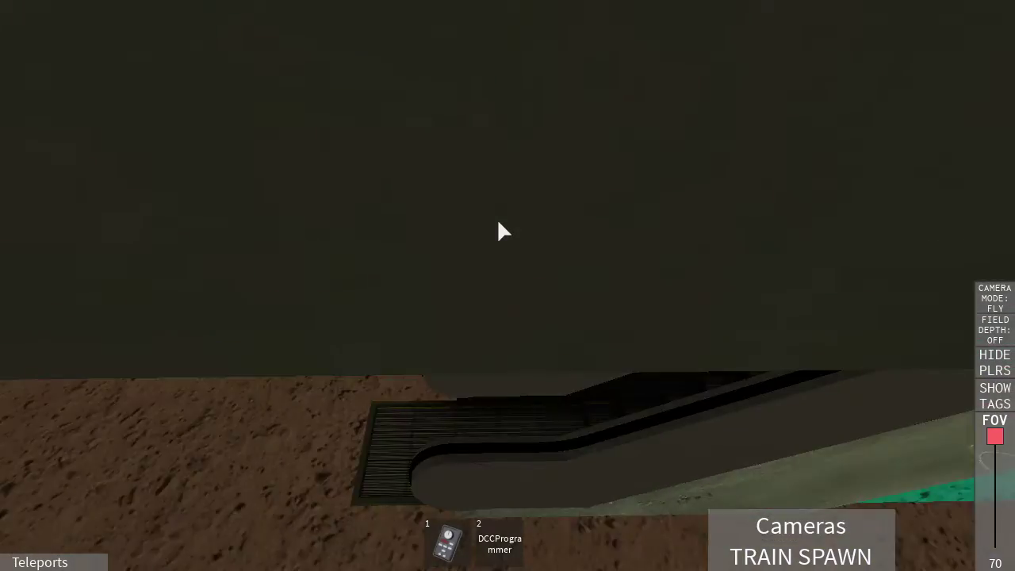
pyautogui.press('s')
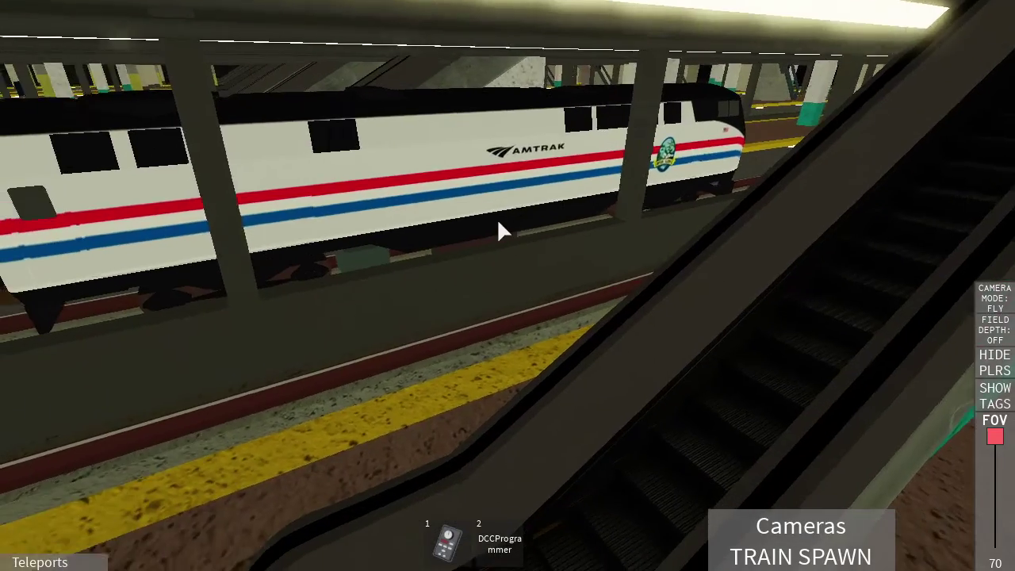
pyautogui.press('w')
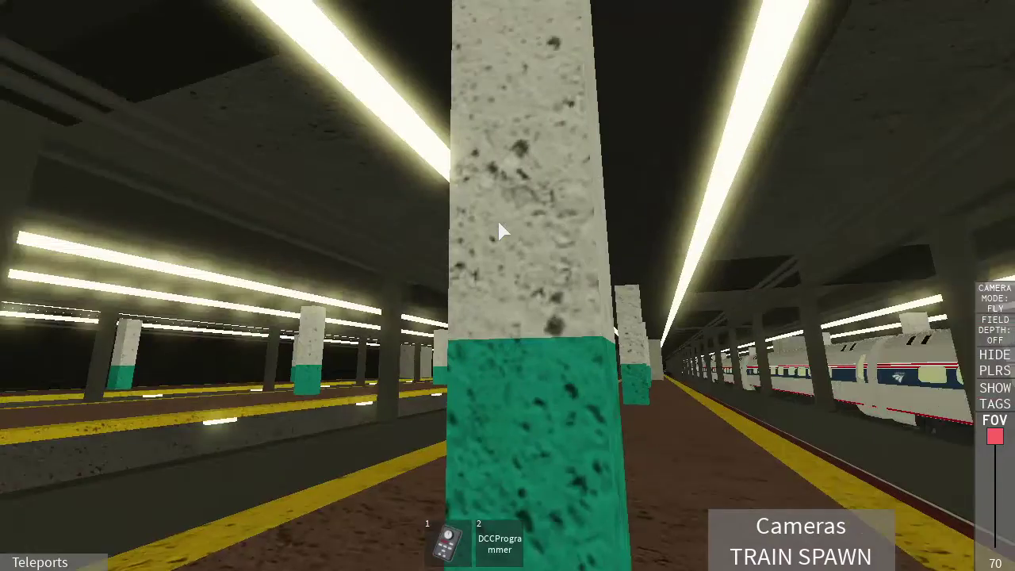
pyautogui.press('s')
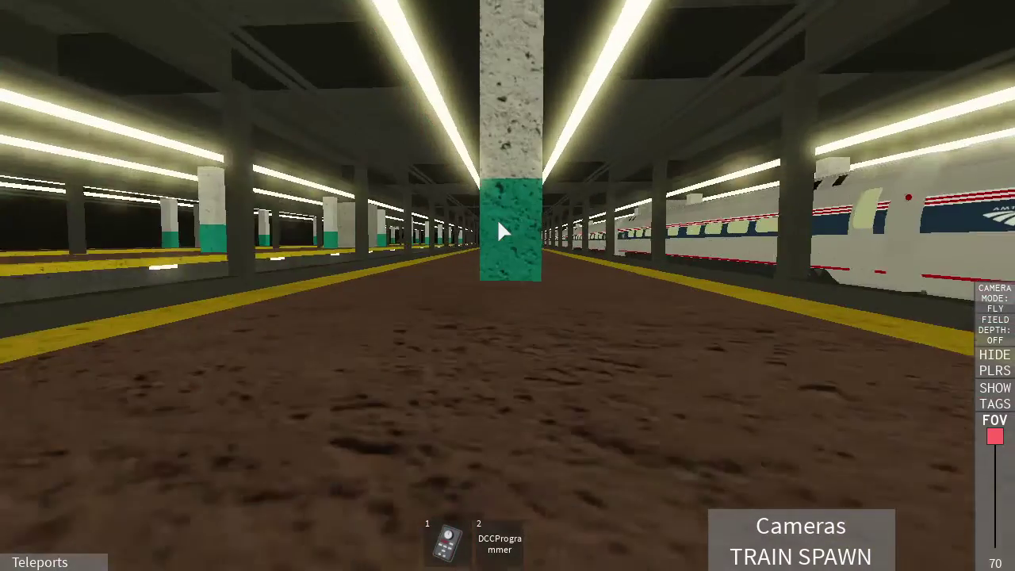
# Step: Circle above the tracks behind the train and return to the platform facing the coaches
pyautogui.press('w')
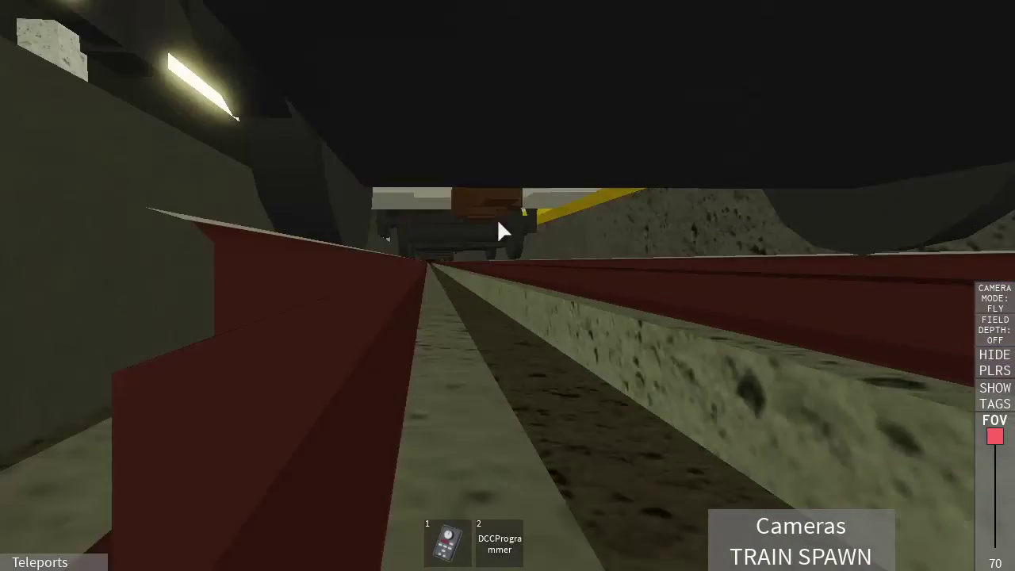
pyautogui.press('w')
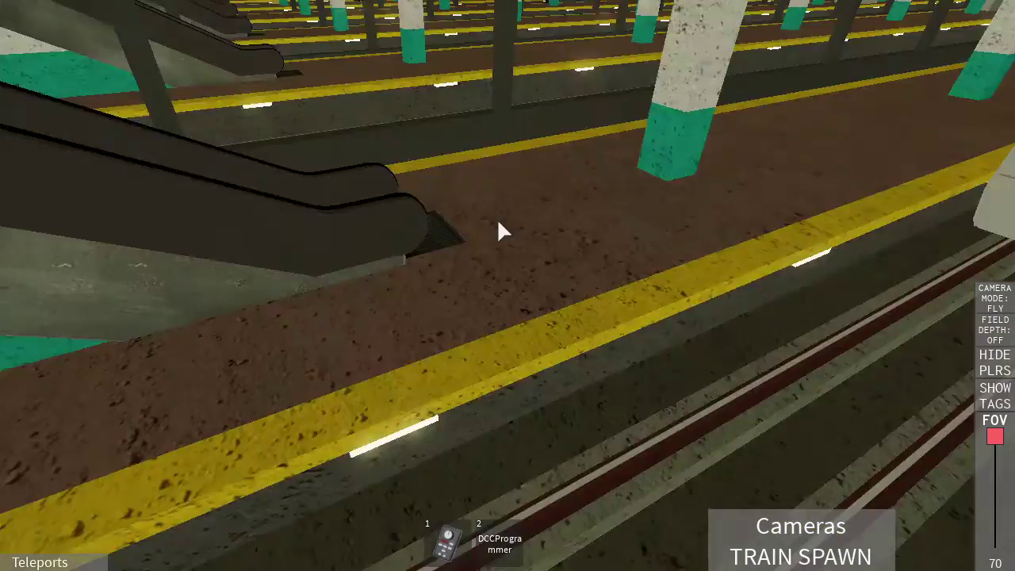
pyautogui.press('w')
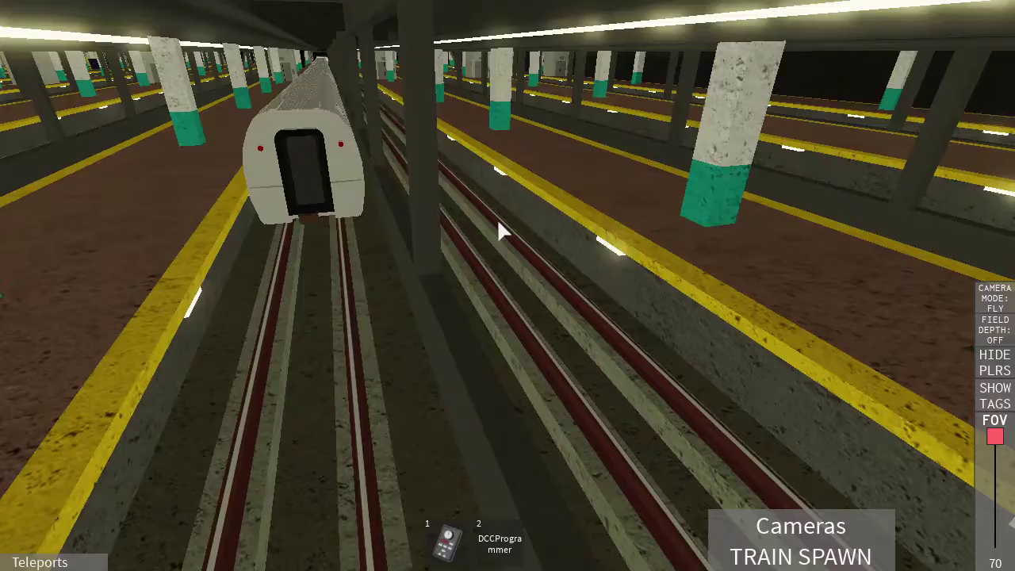
pyautogui.press('w')
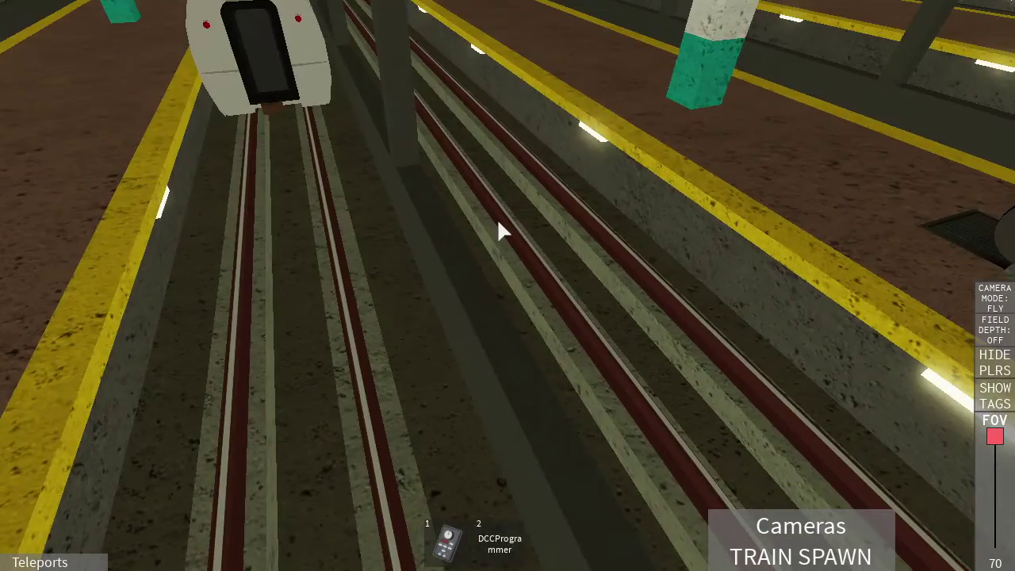
pyautogui.press('w')
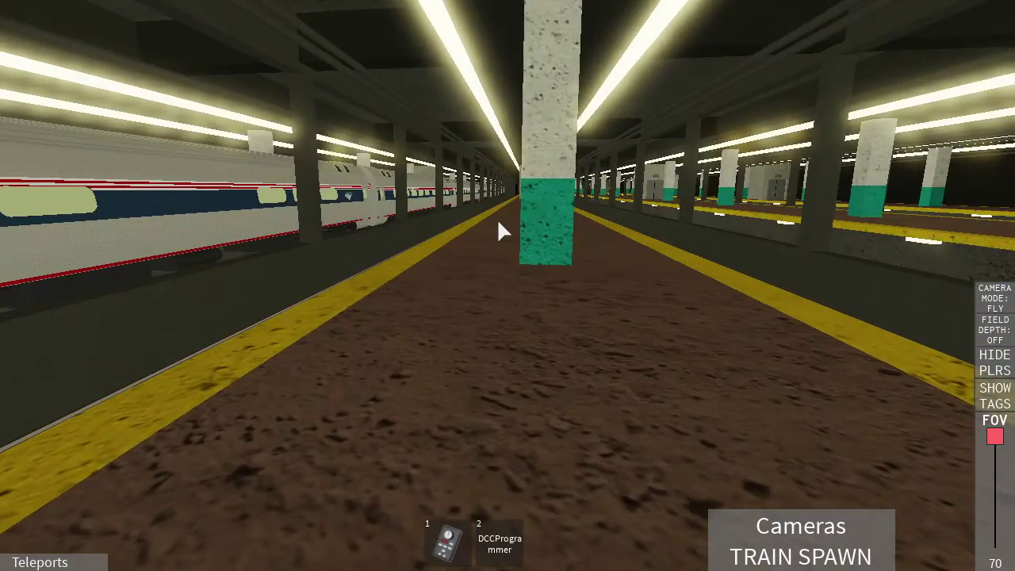
pyautogui.press('a')
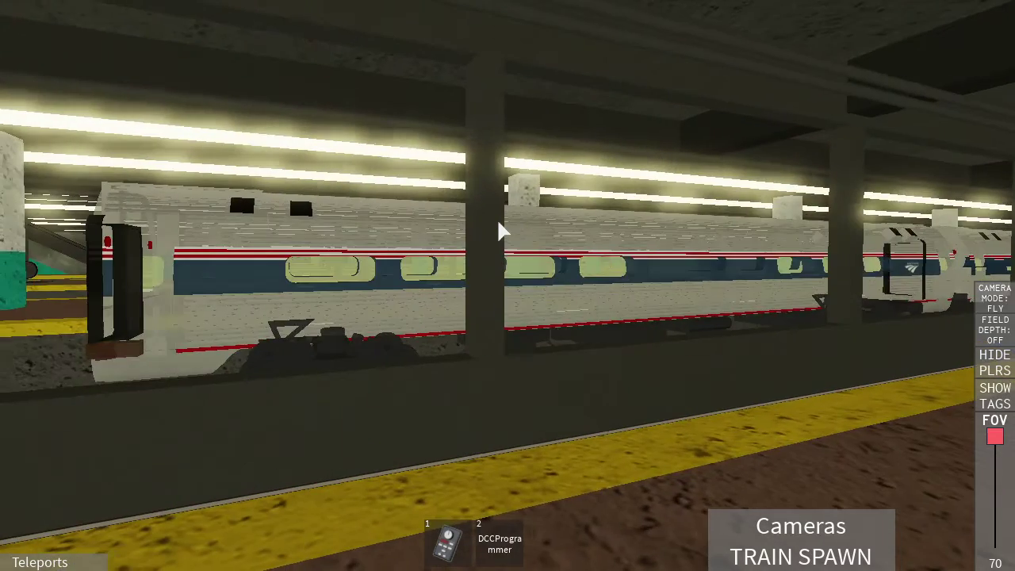
# Step: Look along the platform, dipping onto the track and rising toward the approaching train
pyautogui.press('d')
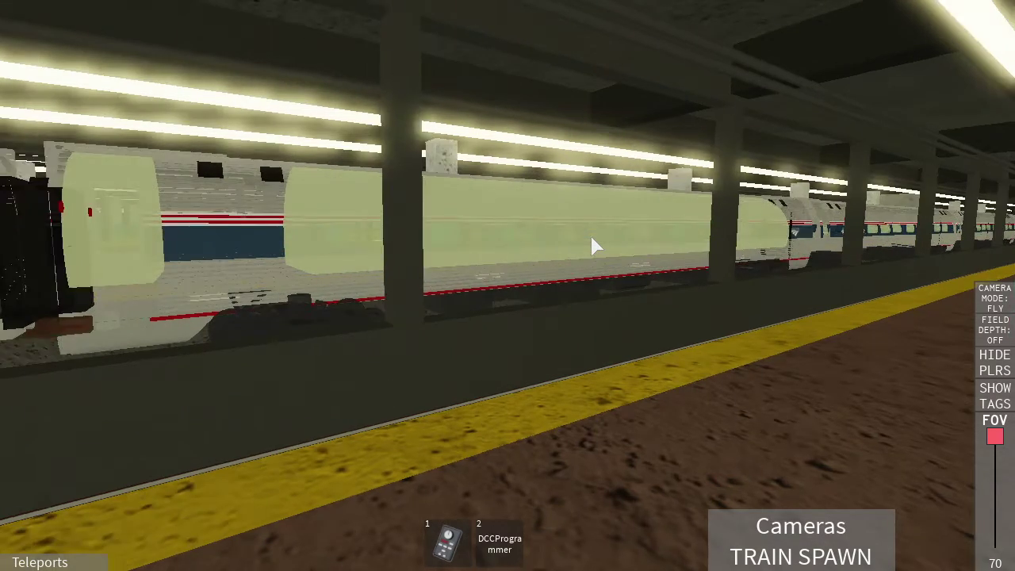
pyautogui.press('a')
pyautogui.press('d')
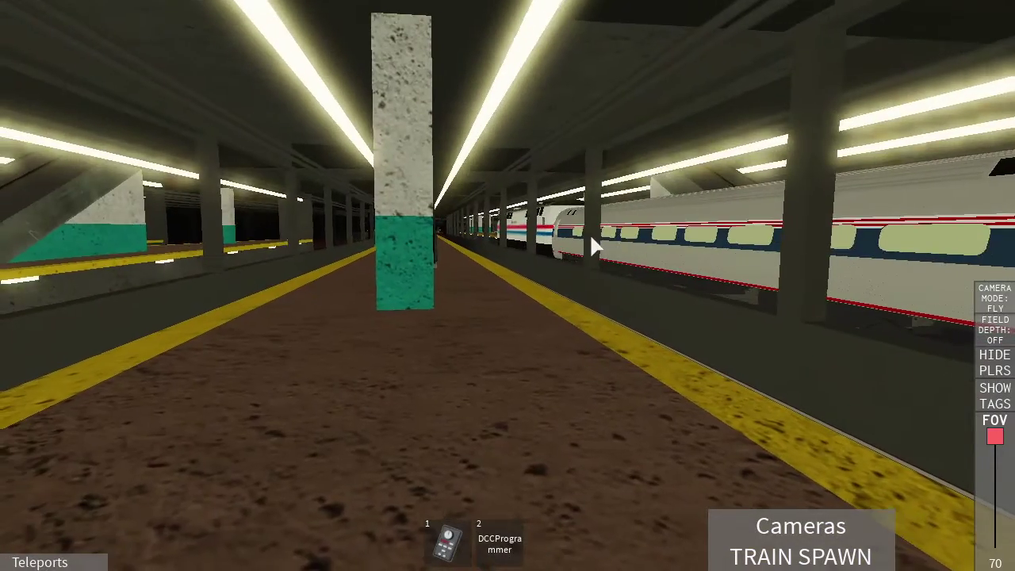
pyautogui.press('w')
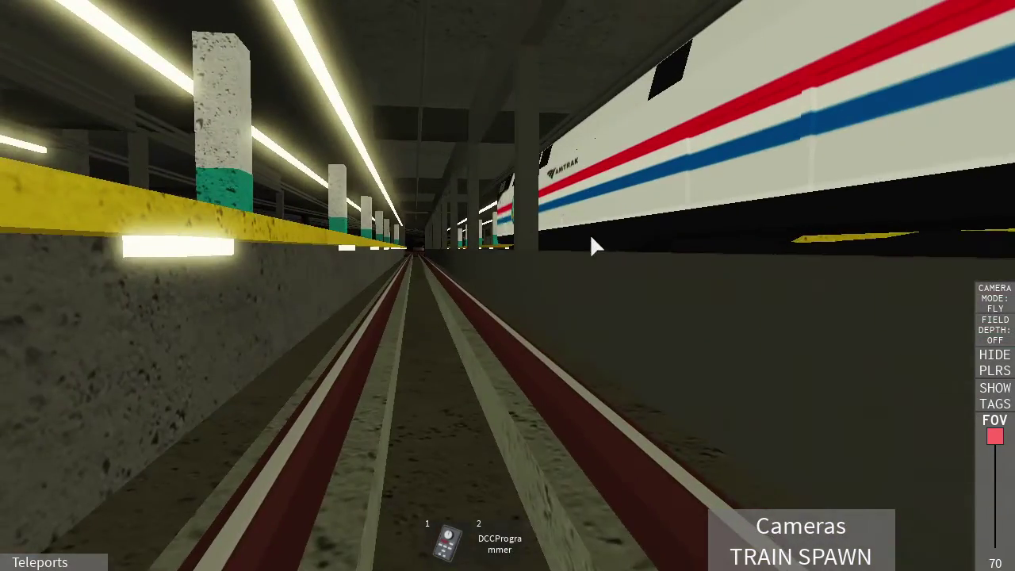
pyautogui.press('w')
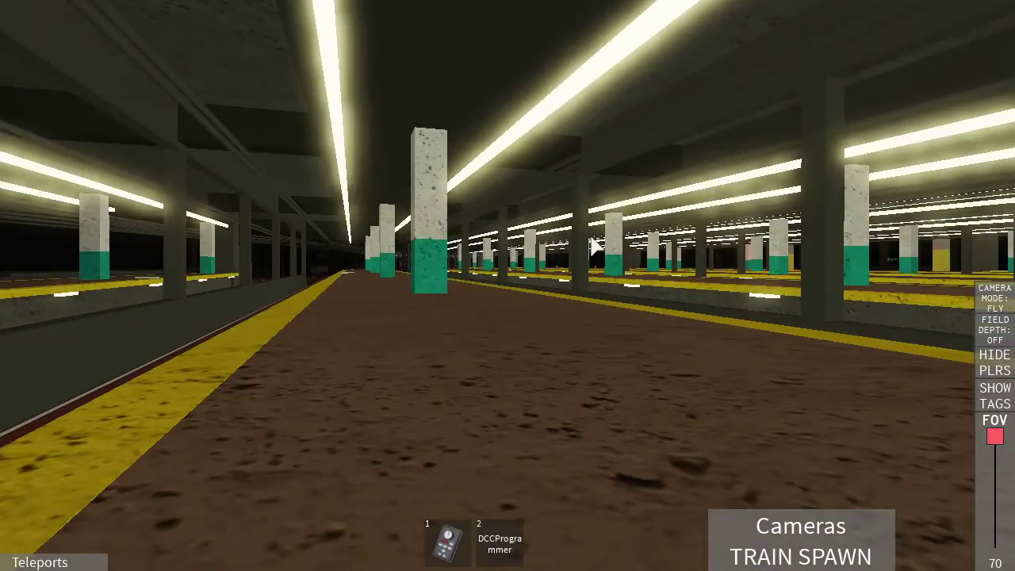
pyautogui.press('w')
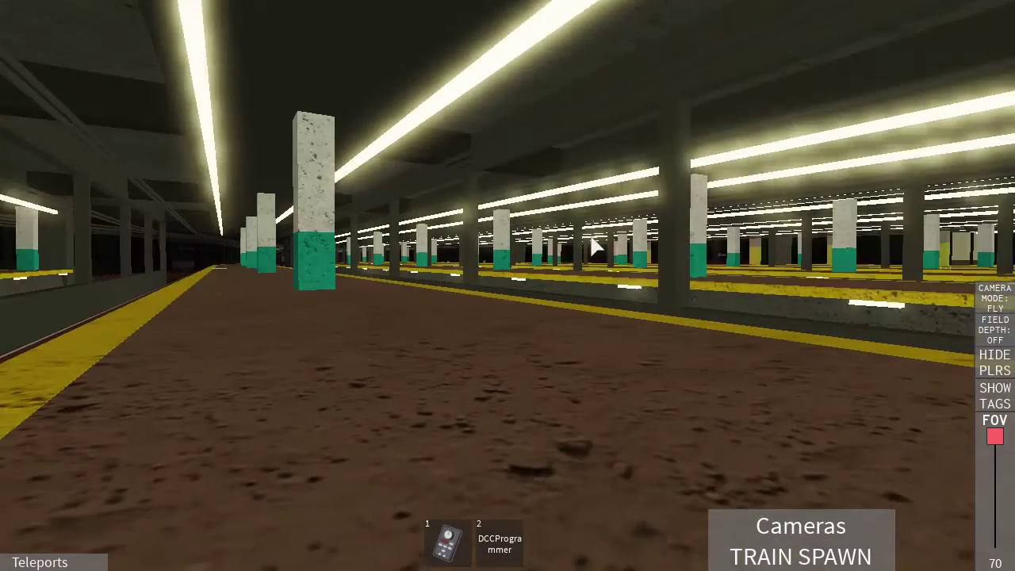
pyautogui.press('w')
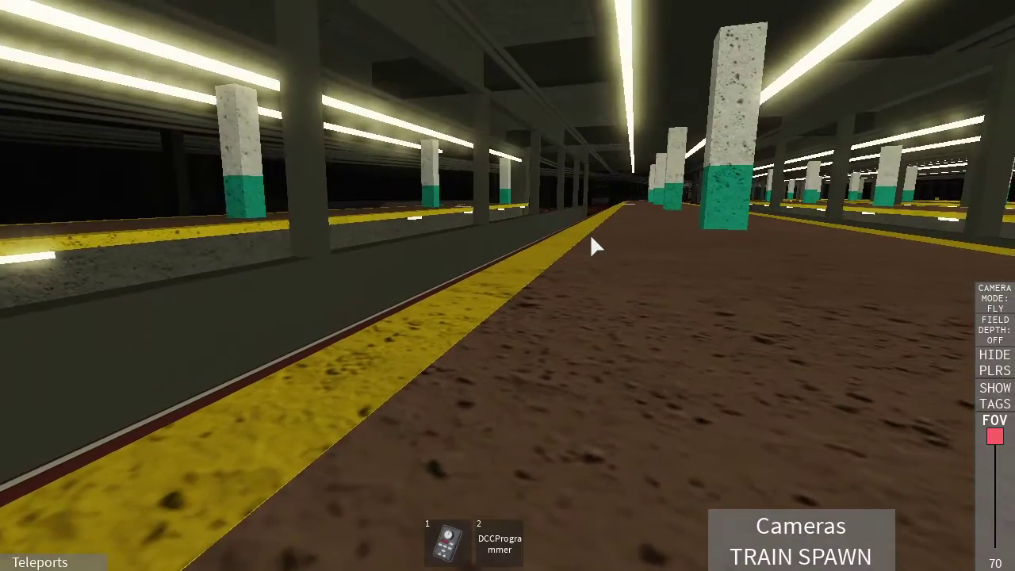
pyautogui.press('w')
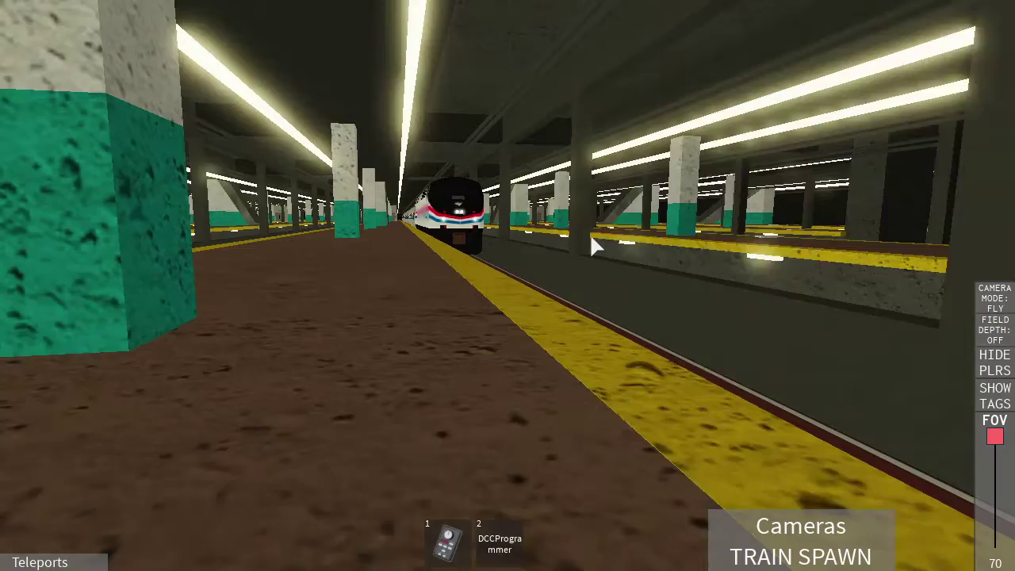
# Step: Slide across to the pillar and back away to face the Amtrak locomotive's nose
pyautogui.press('a')
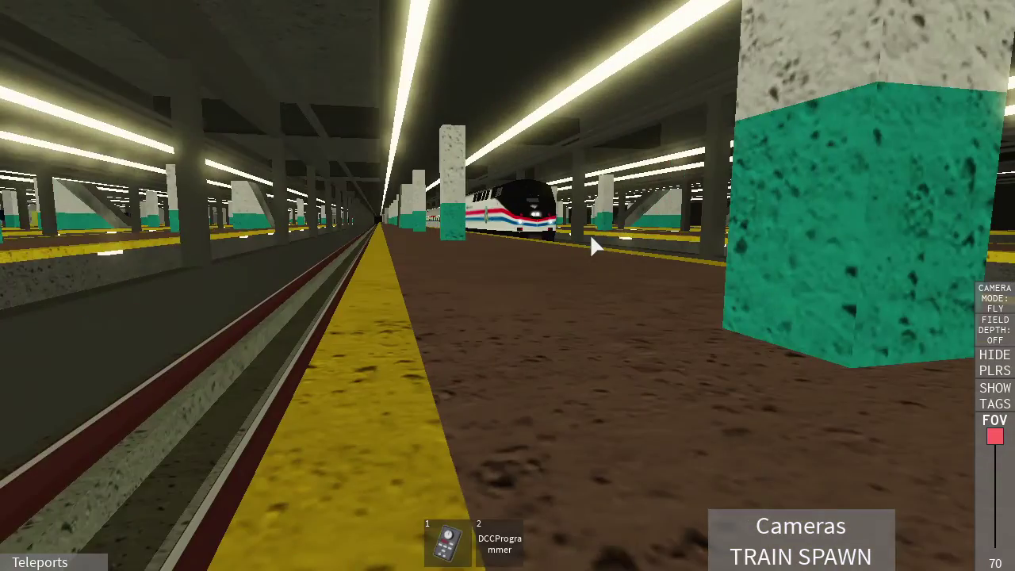
pyautogui.press('a')
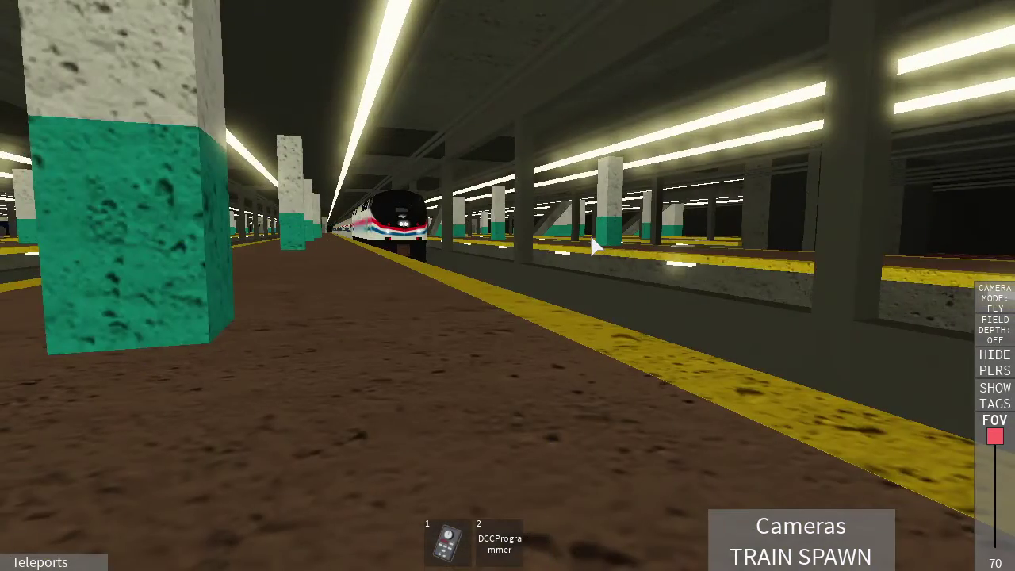
pyautogui.press('a')
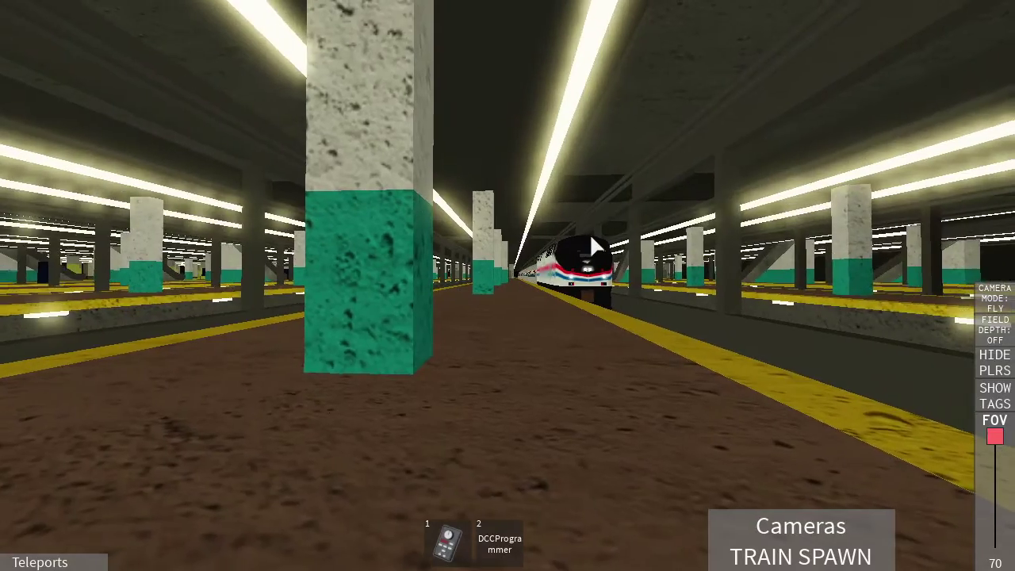
pyautogui.press('s')
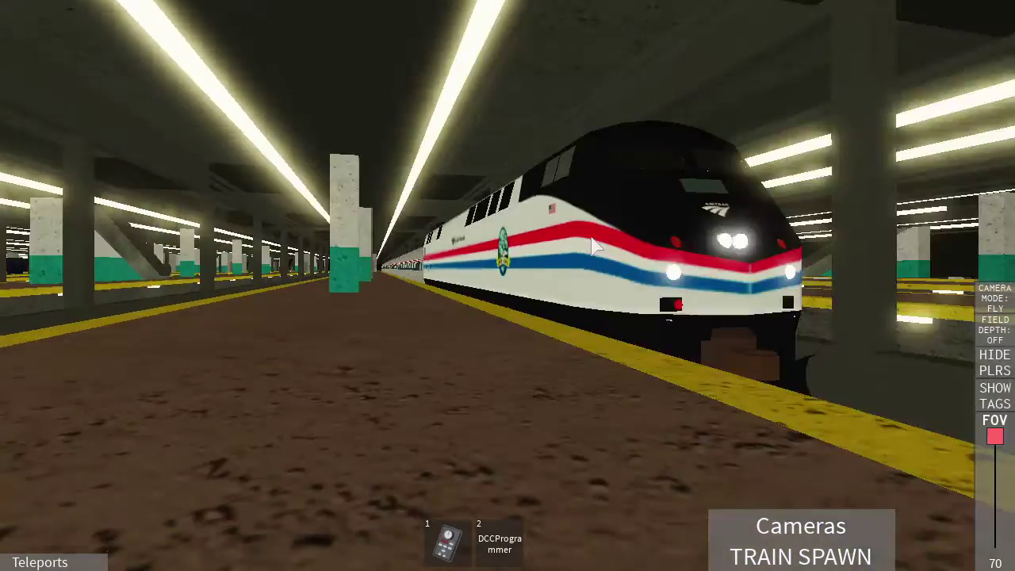
pyautogui.press('a')
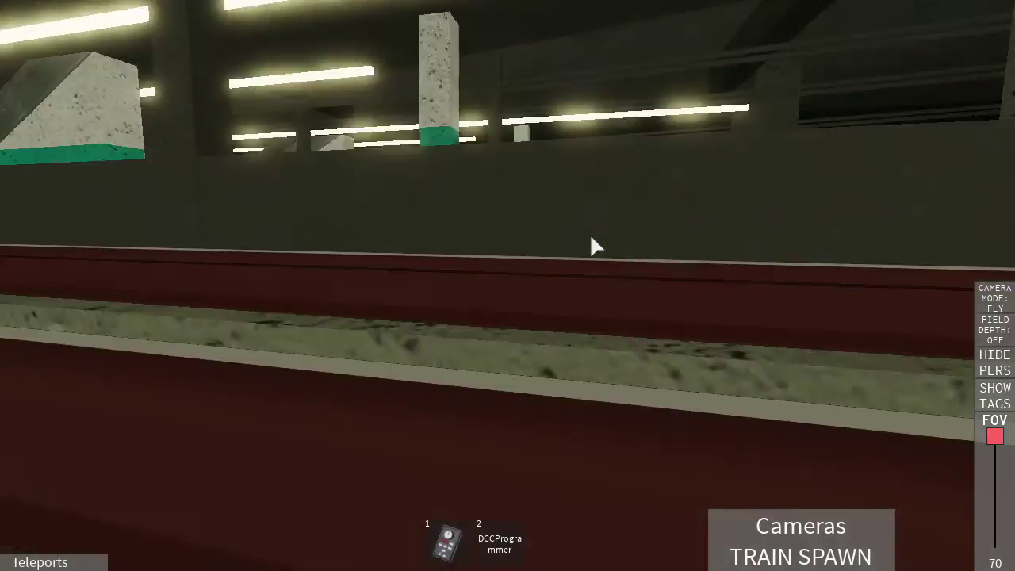
pyautogui.press('s')
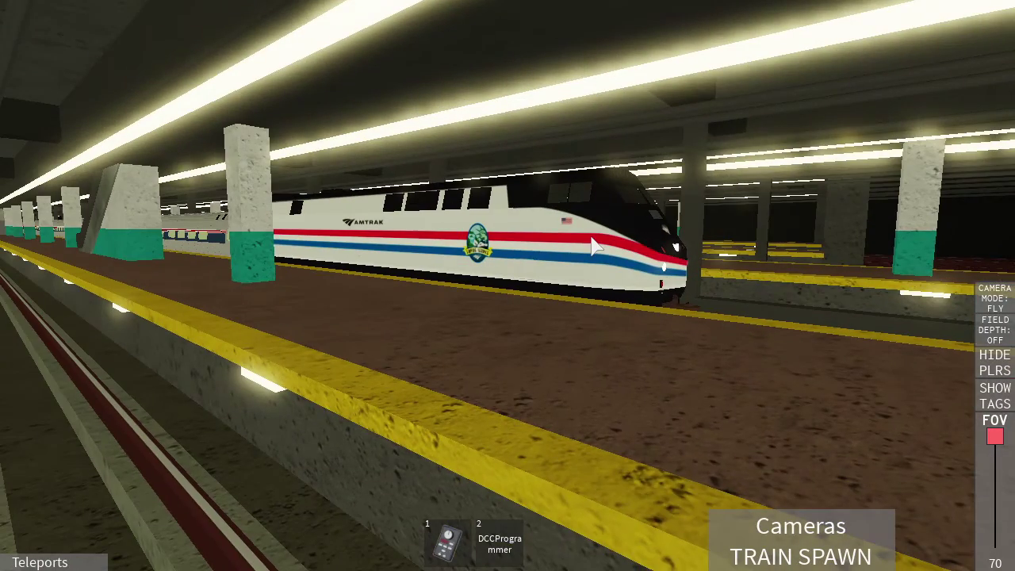
pyautogui.press('a')
pyautogui.moveTo(595, 246); pyautogui.dragTo(570, 244)
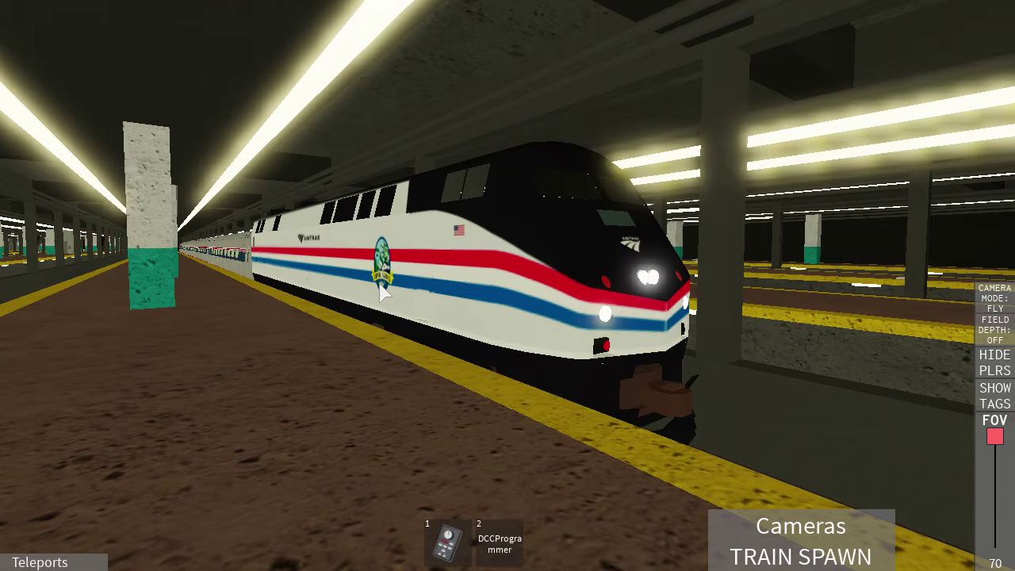
# Step: Switch over to OBS Studio and mute the second audio track
pyautogui.press('super')
pyautogui.press('Escape')
pyautogui.click(249, 555)
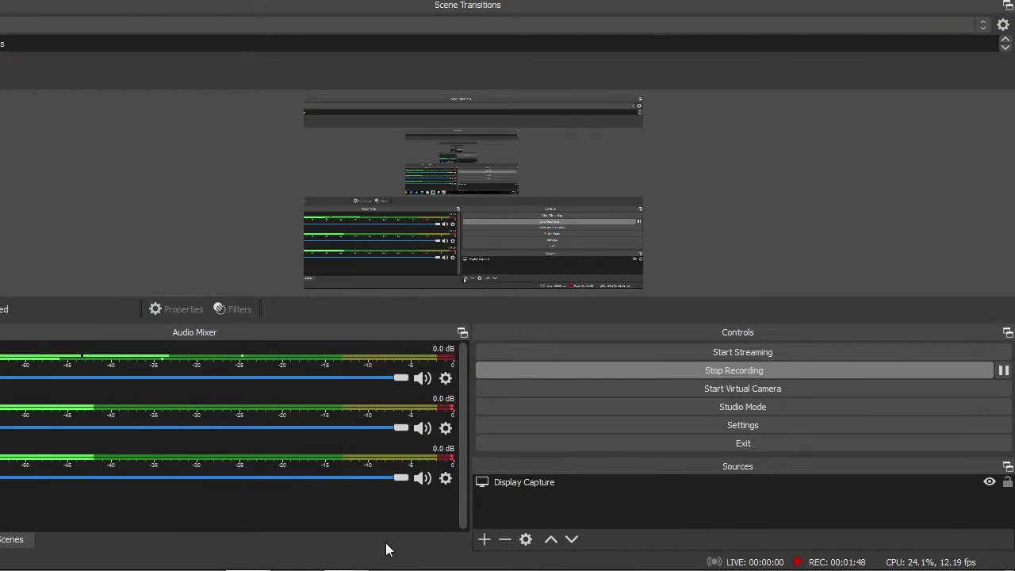
pyautogui.click(346, 555)
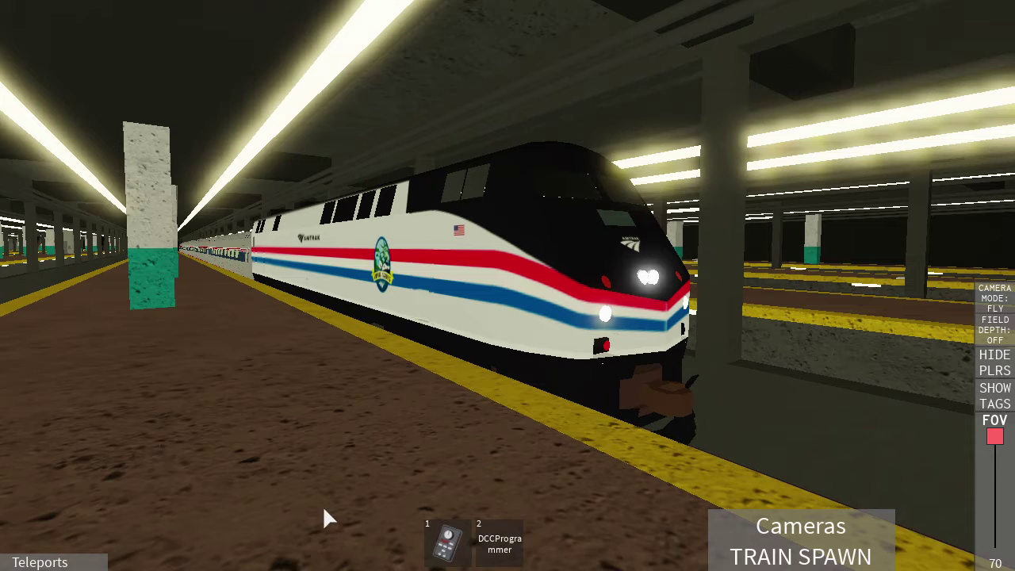
pyautogui.press('super')
pyautogui.press('Escape')
pyautogui.click(249, 555)
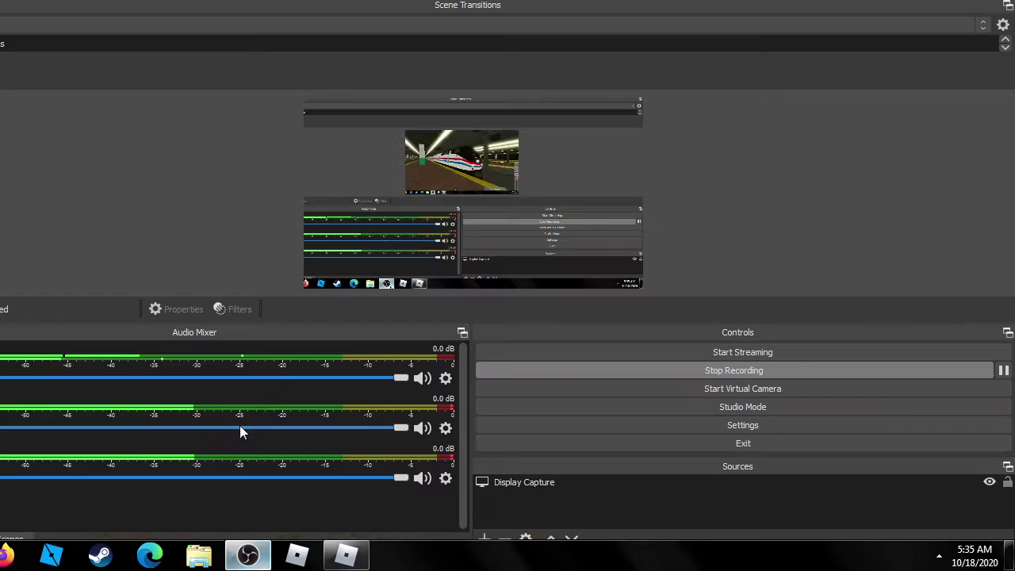
pyautogui.click(423, 426)
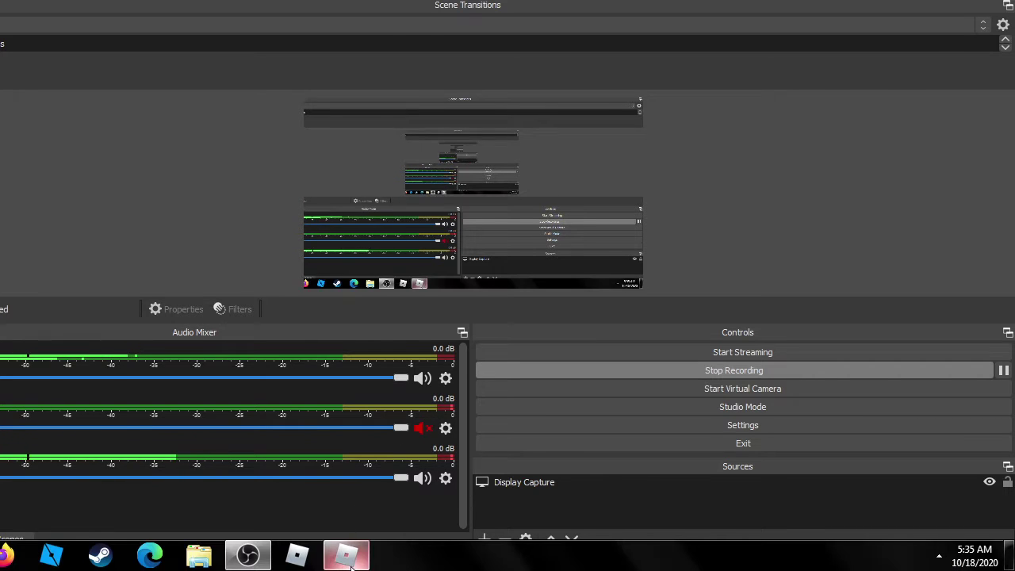
# Step: Go back to Roblox, revisit OBS for the third audio track, and return
pyautogui.click(339, 559)
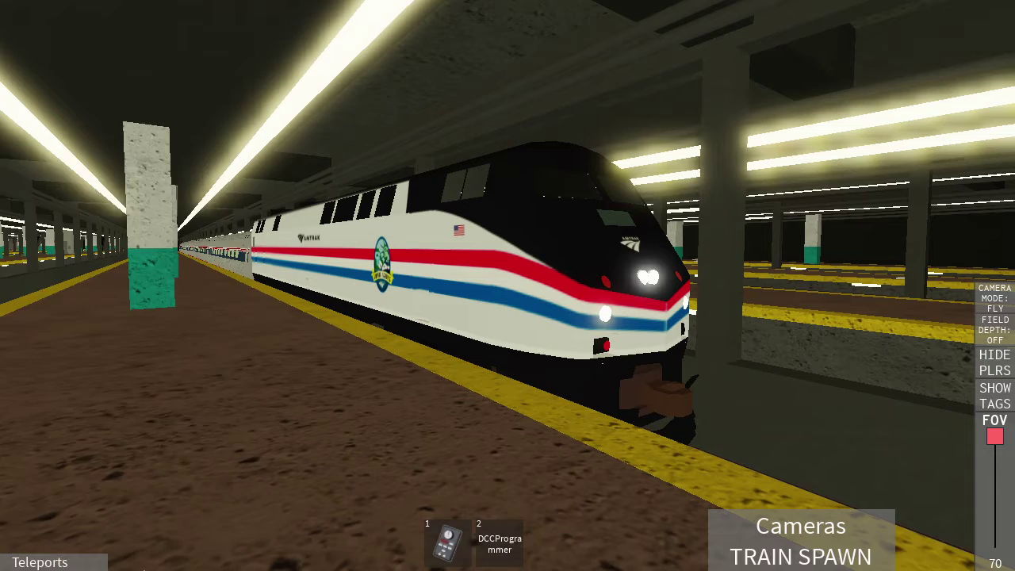
pyautogui.press('super')
pyautogui.click(248, 555)
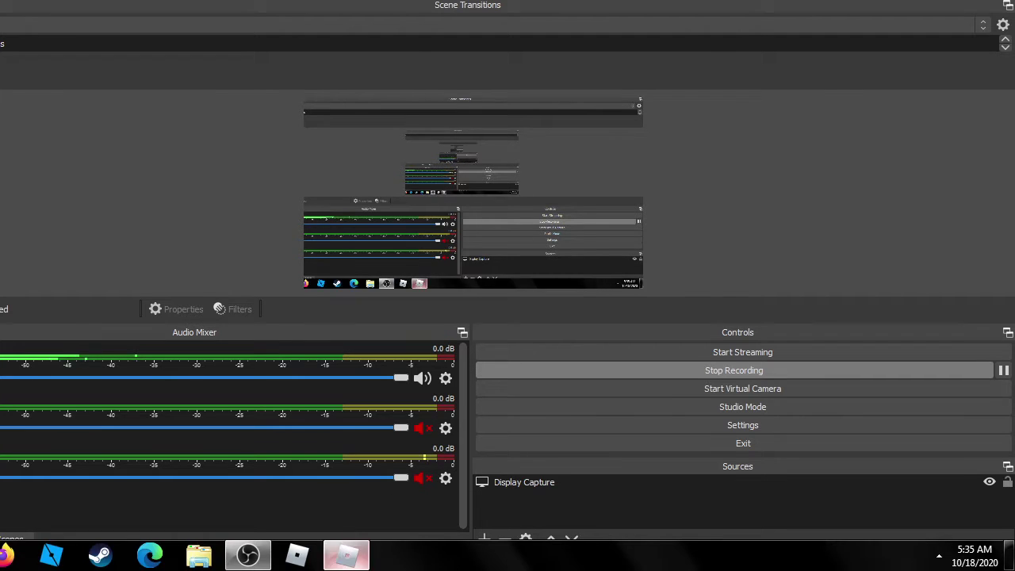
pyautogui.click(347, 559)
# Step: View Roblox's Settings from the Esc menu, then close the menu
pyautogui.press('Escape')
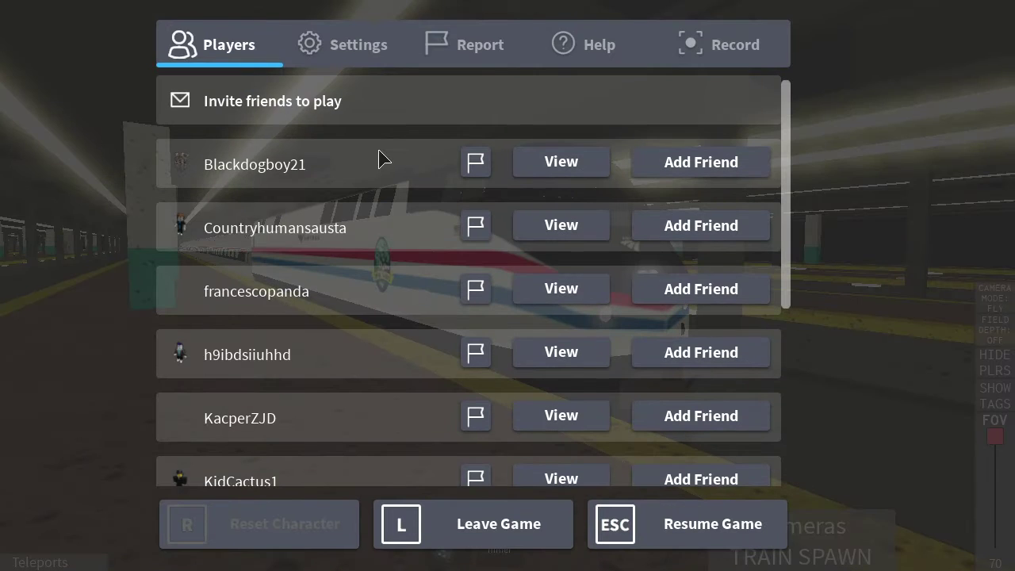
pyautogui.click(358, 48)
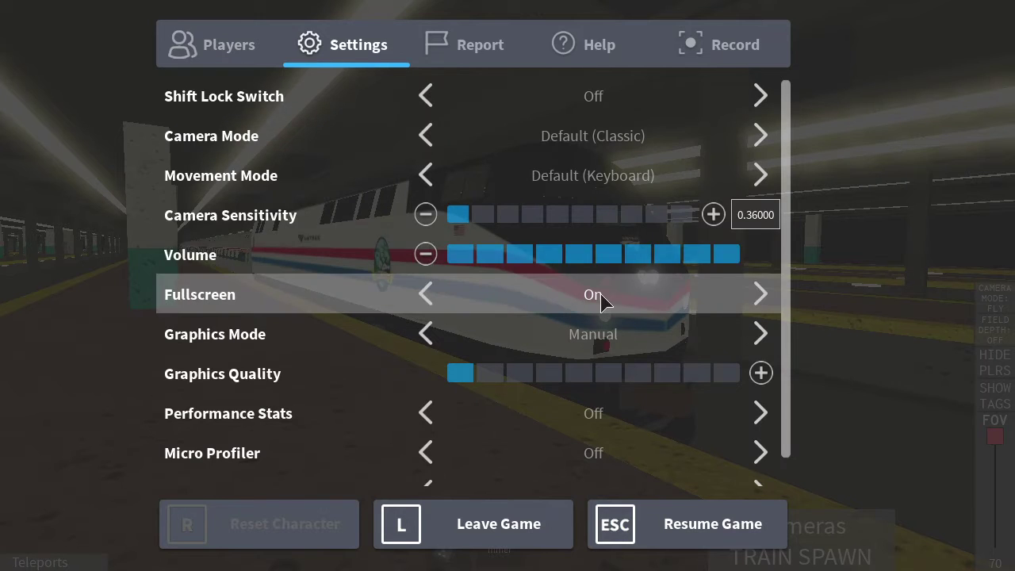
pyautogui.press('Escape')
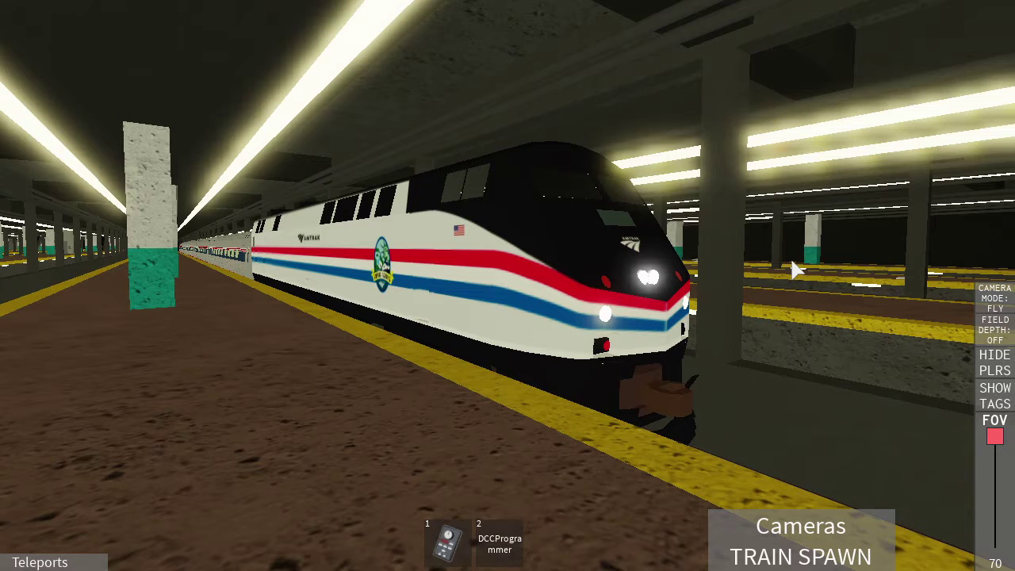
pyautogui.press('super')
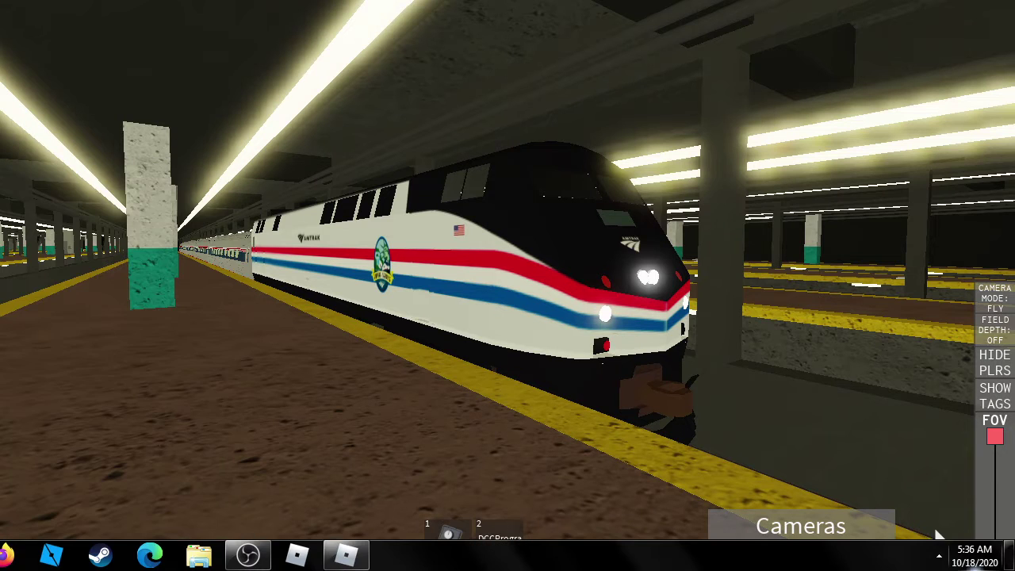
pyautogui.click(939, 556)
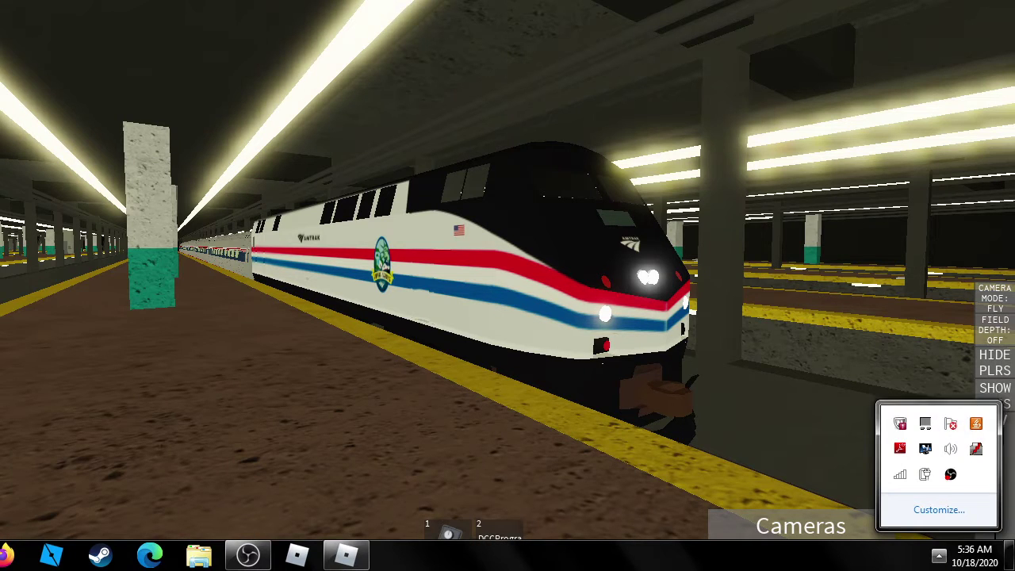
pyautogui.scroll(2, 951, 448)
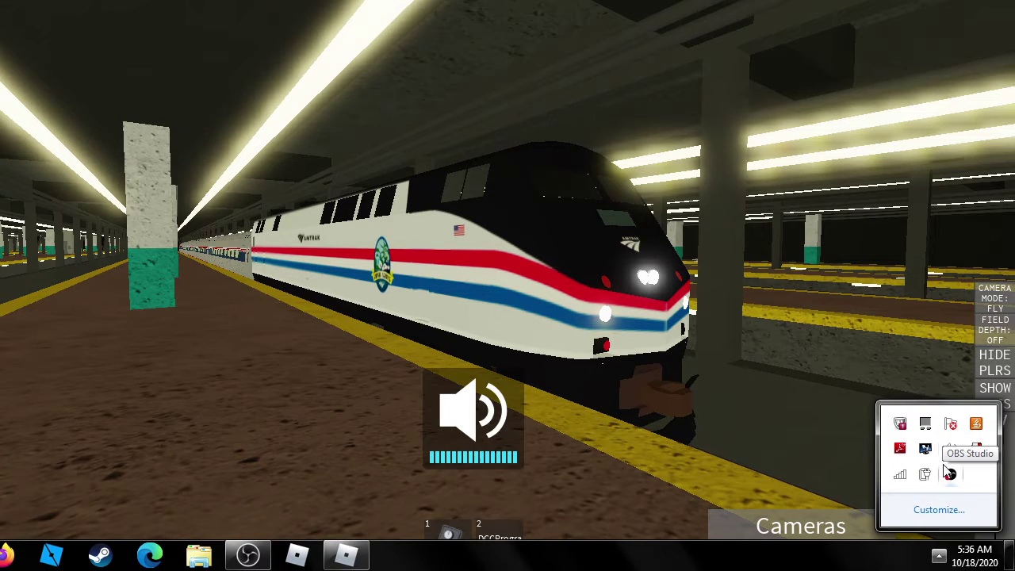
pyautogui.click(689, 420)
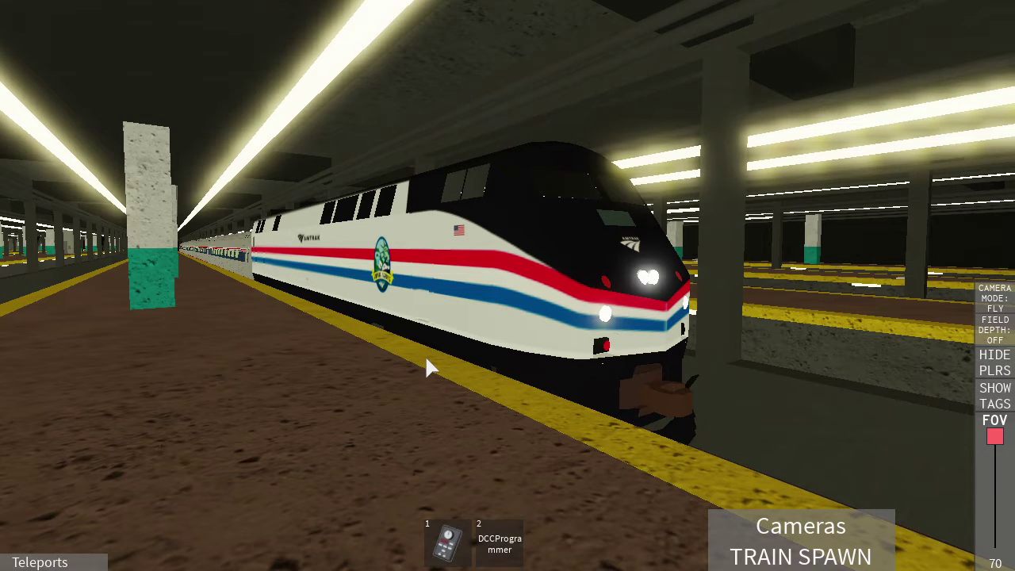
# Step: Fly over the station tracks, dipping below track level, then into the dark area past the wall
pyautogui.press('w')
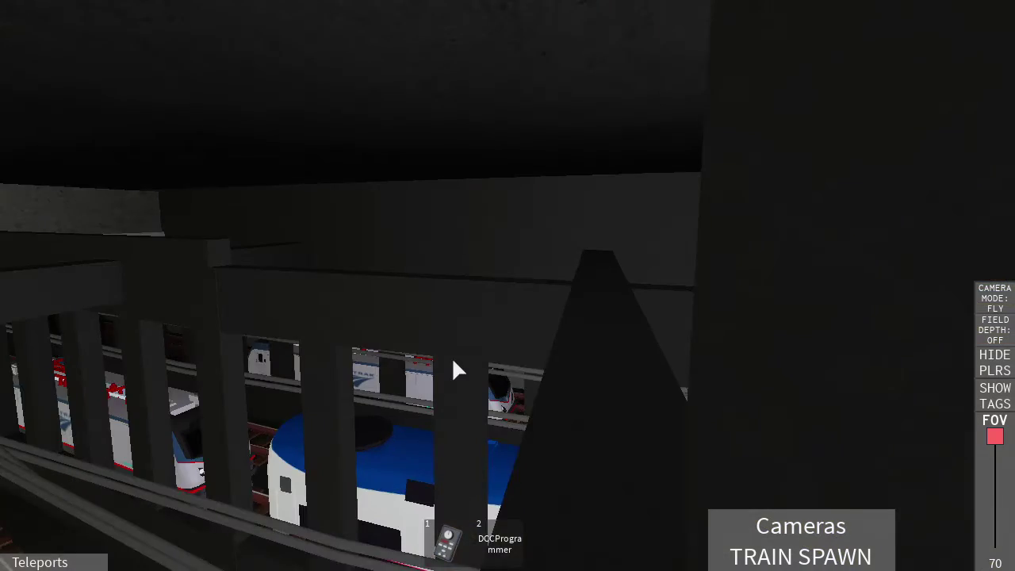
pyautogui.press('w')
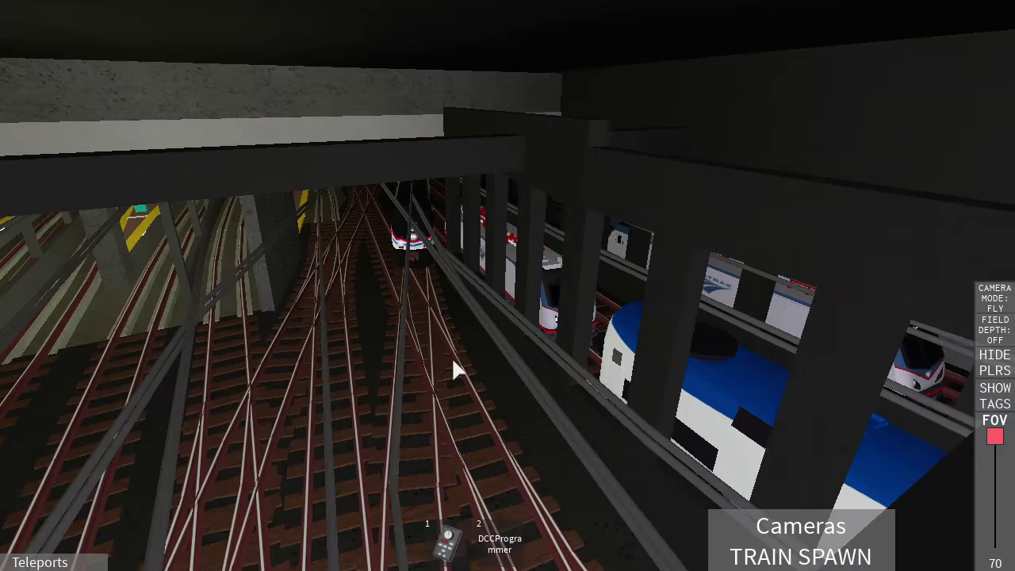
pyautogui.press('w')
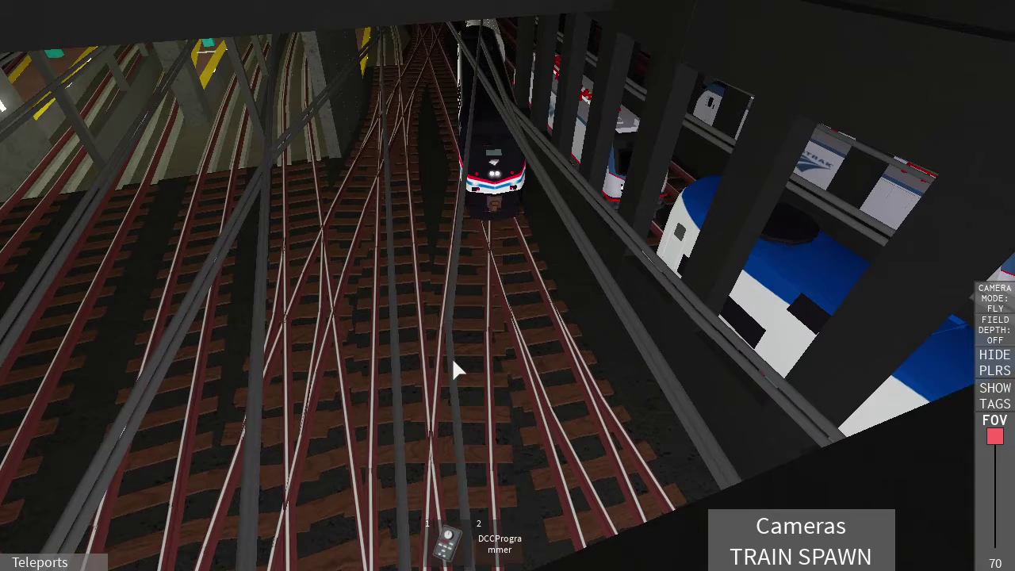
pyautogui.press('w')
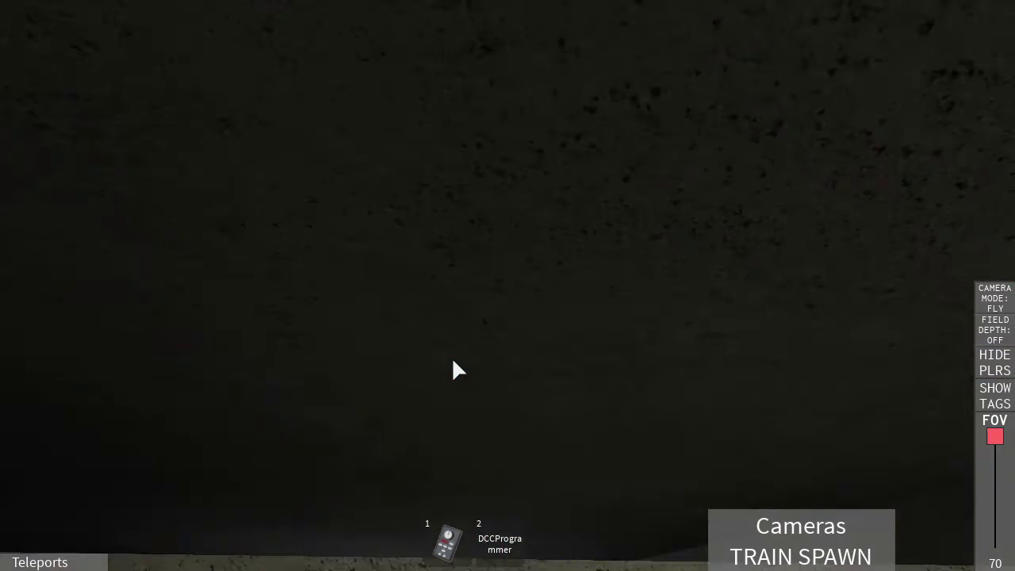
pyautogui.press('s')
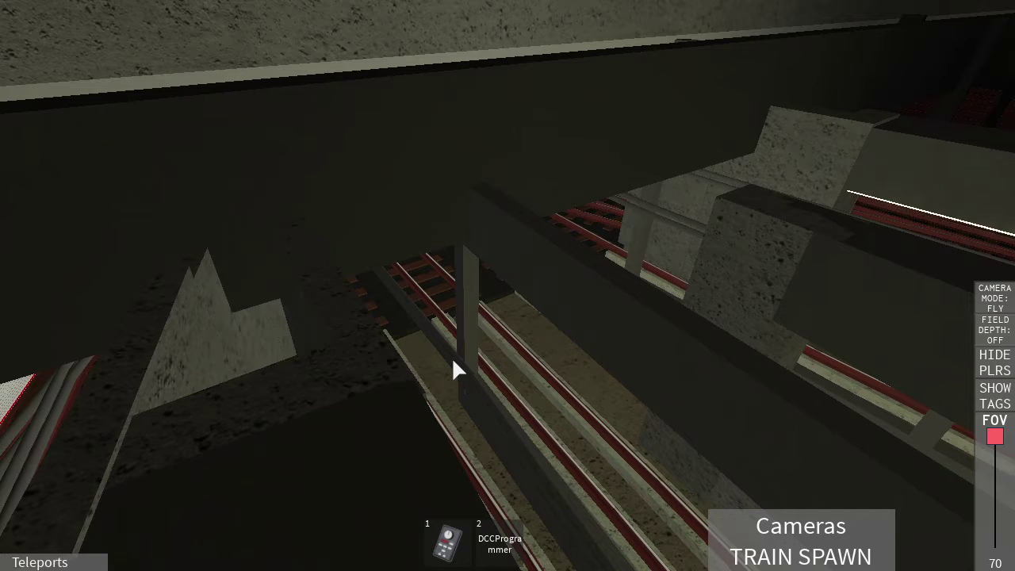
pyautogui.press('w')
pyautogui.press('w')
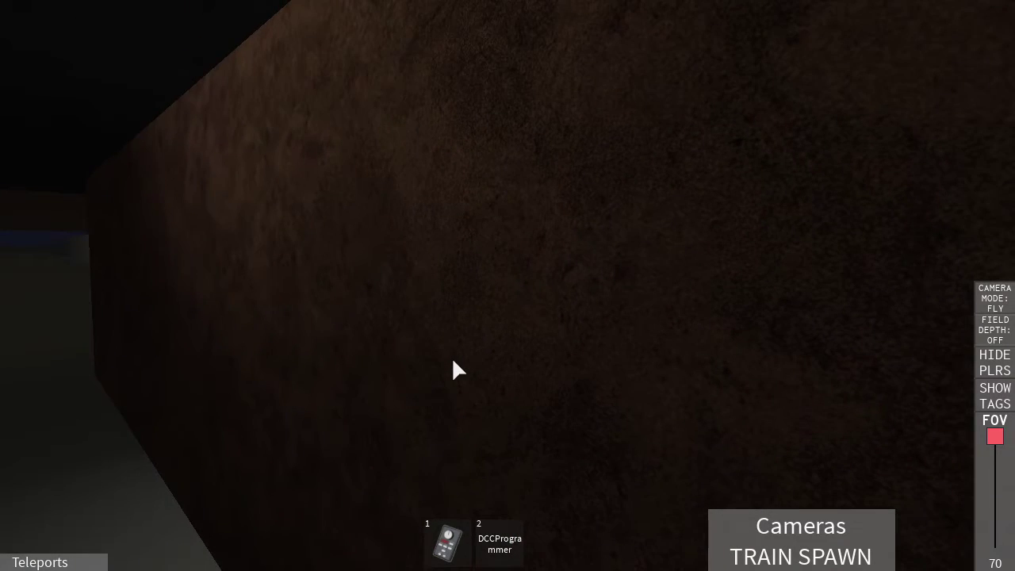
# Step: Fly down the yard tracks past the yellow locomotive to the buffers, briefly checking OBS
pyautogui.press('w')
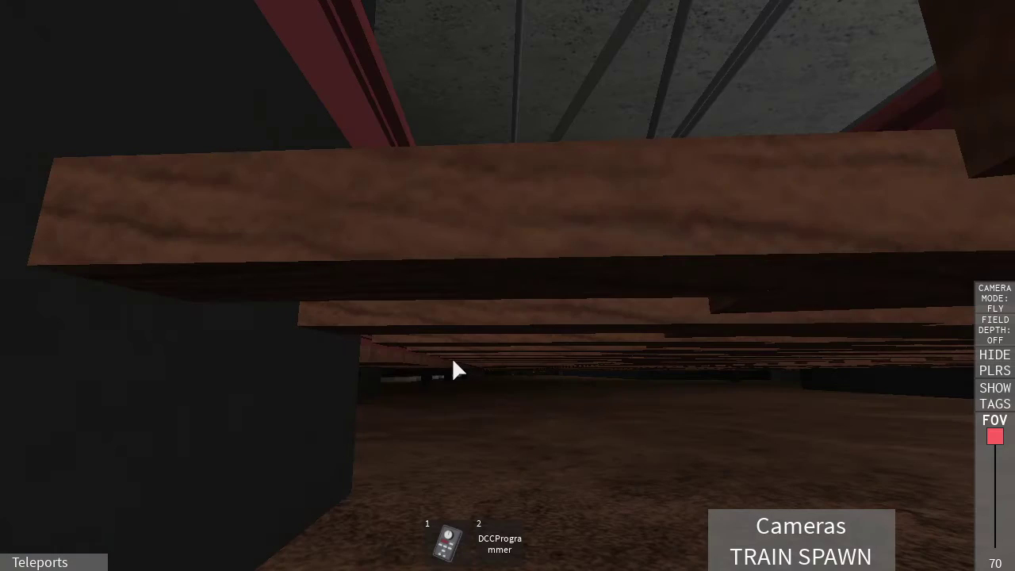
pyautogui.press('w')
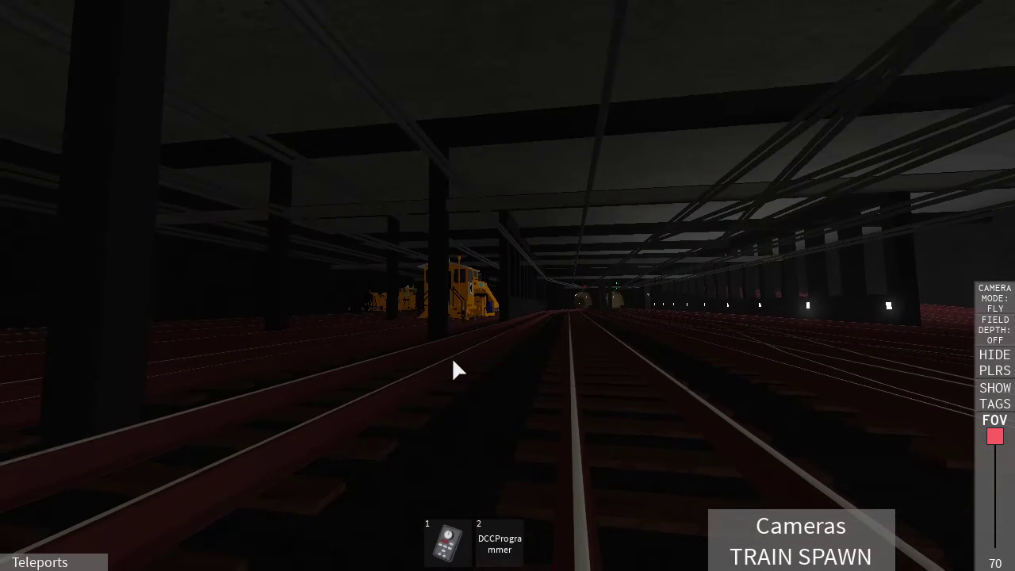
pyautogui.press('w')
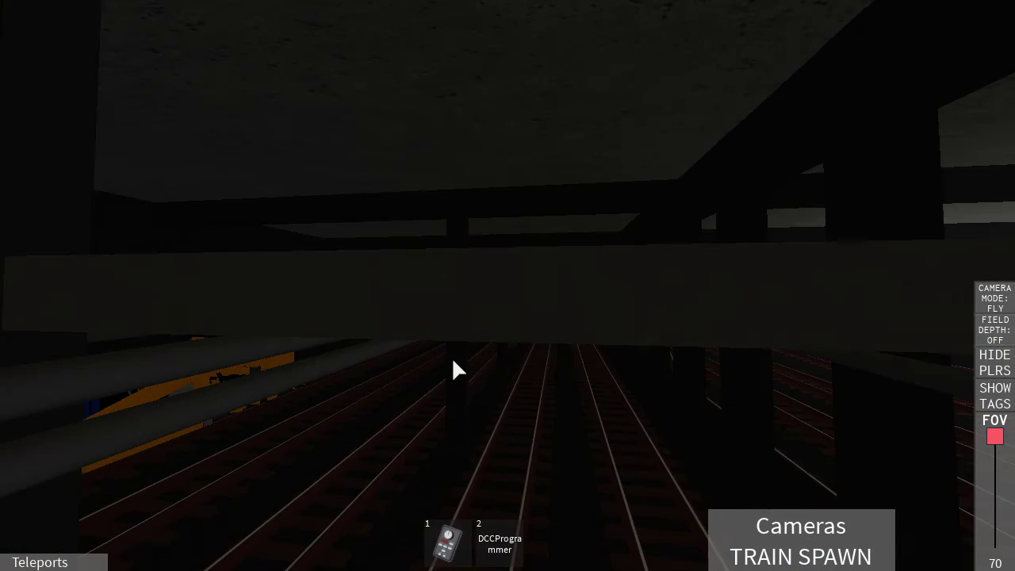
pyautogui.press('w')
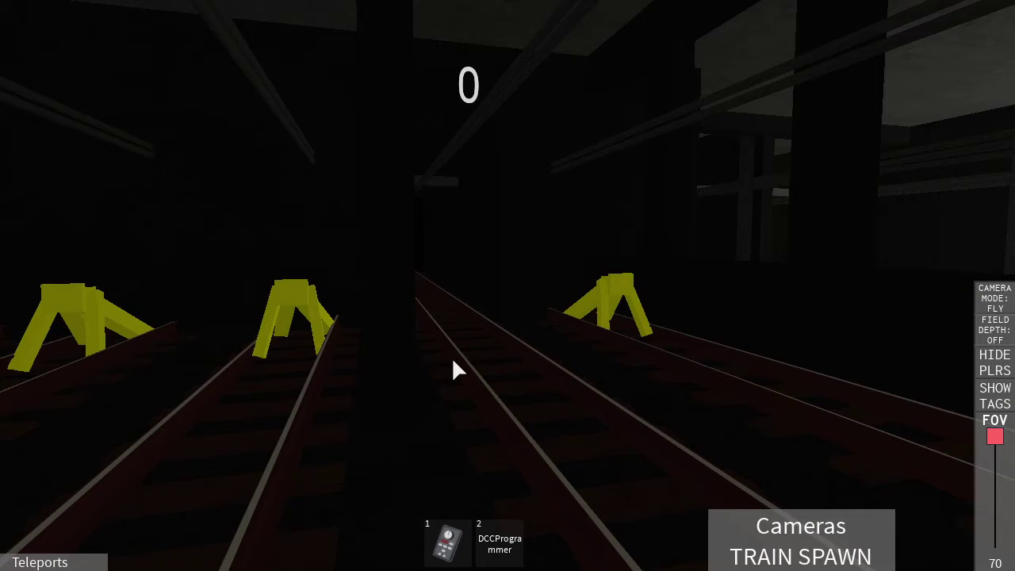
pyautogui.press('w')
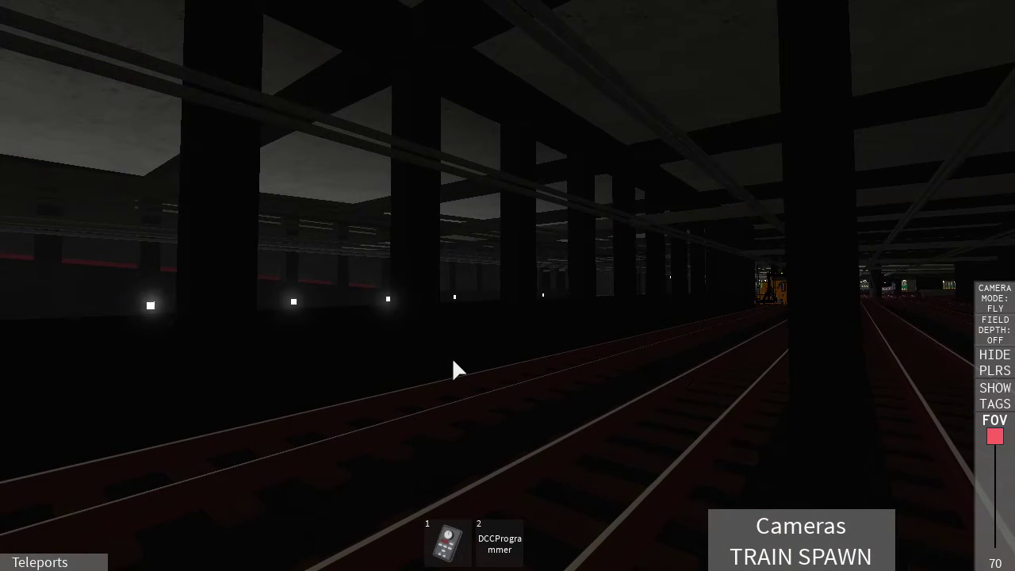
pyautogui.press('w')
pyautogui.press('w')
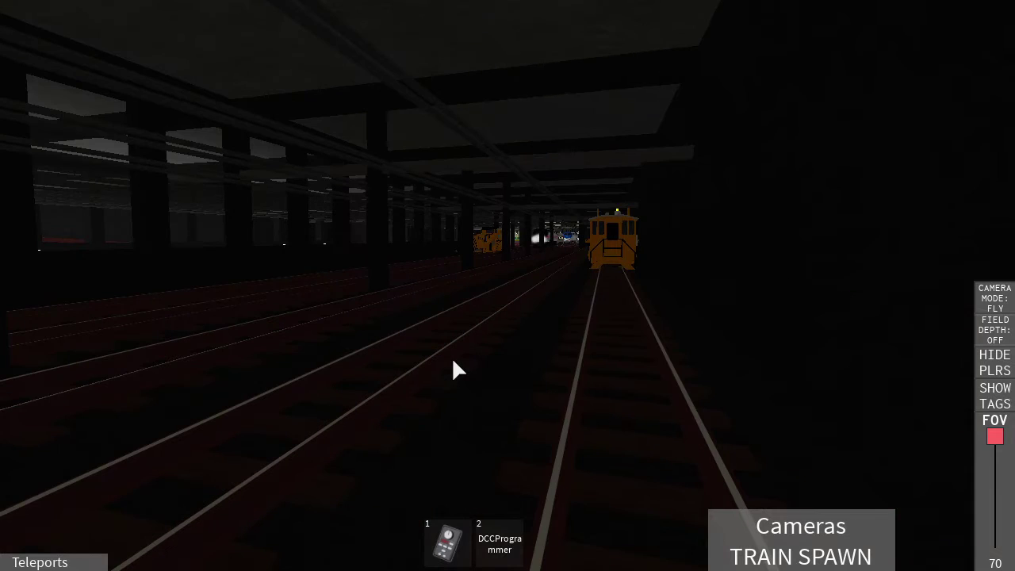
pyautogui.press('w')
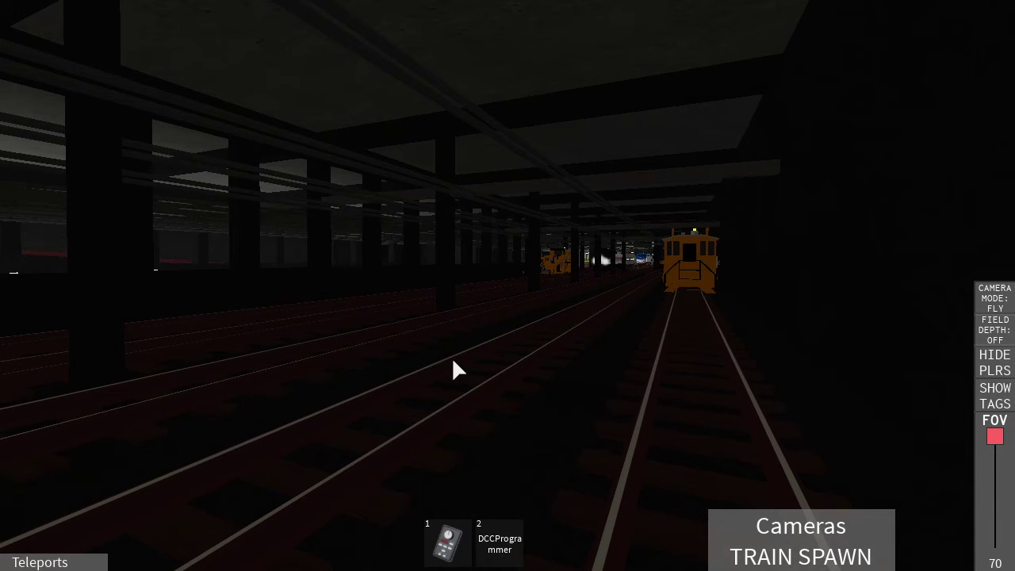
pyautogui.click(248, 555)
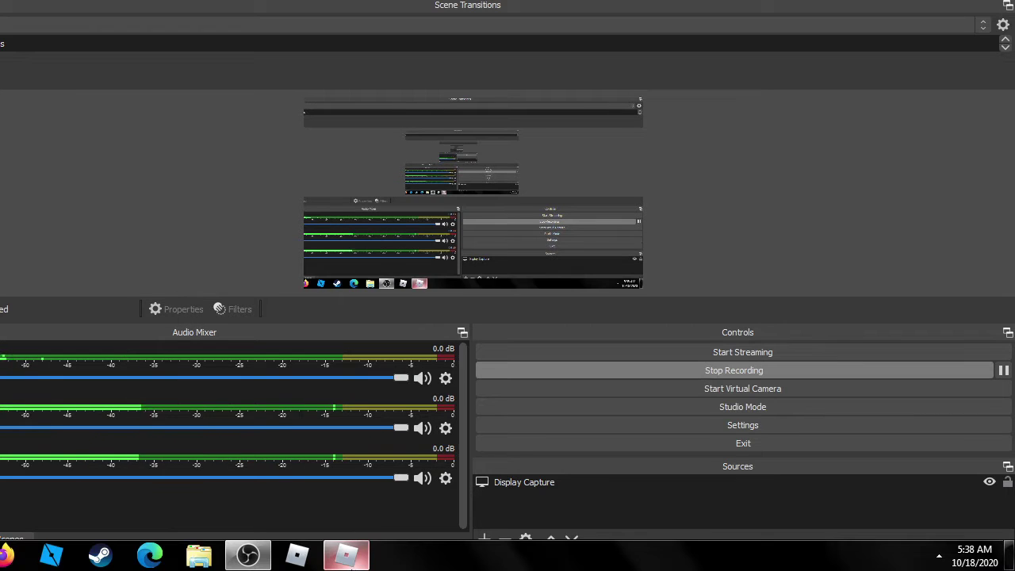
pyautogui.click(347, 555)
# Step: Fly around the Amtrak locomotive on the dark yard tracks
pyautogui.press('w')
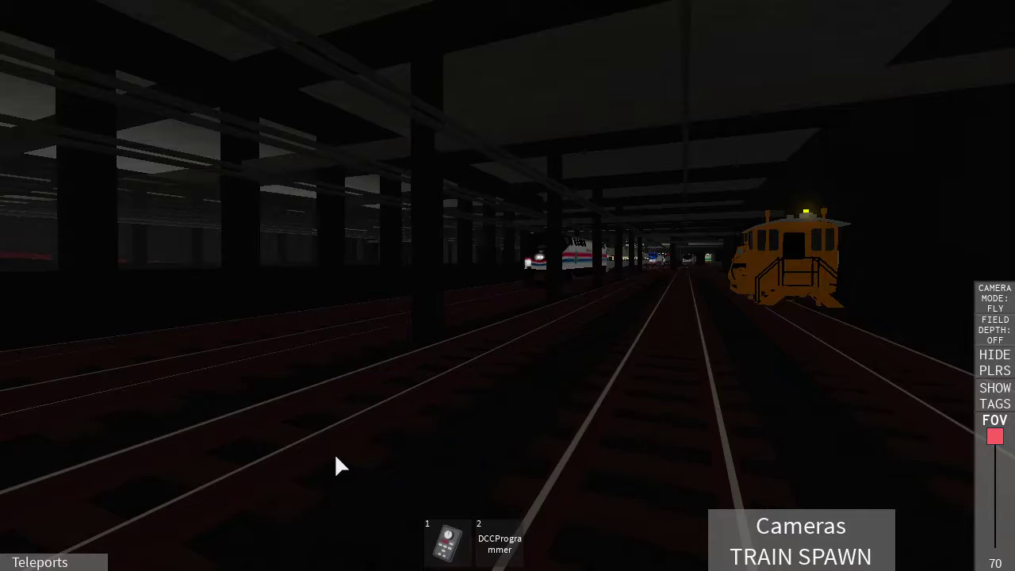
pyautogui.press('s')
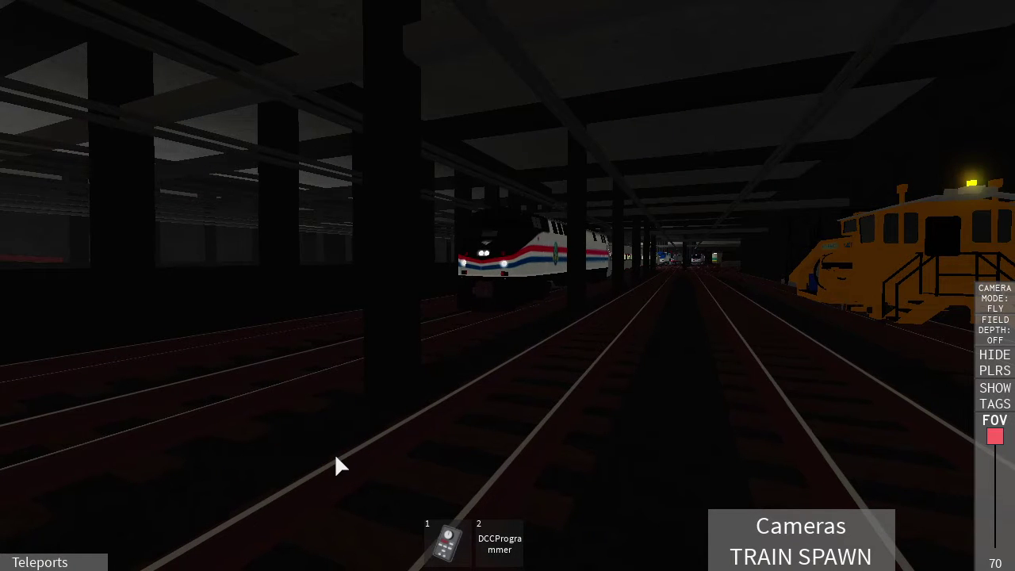
pyautogui.press('a')
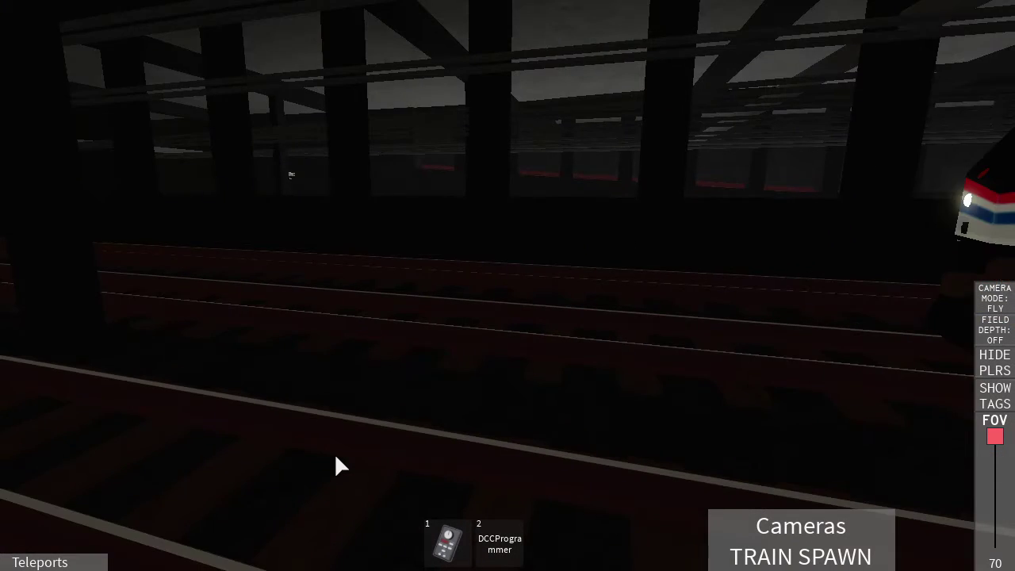
pyautogui.press('d')
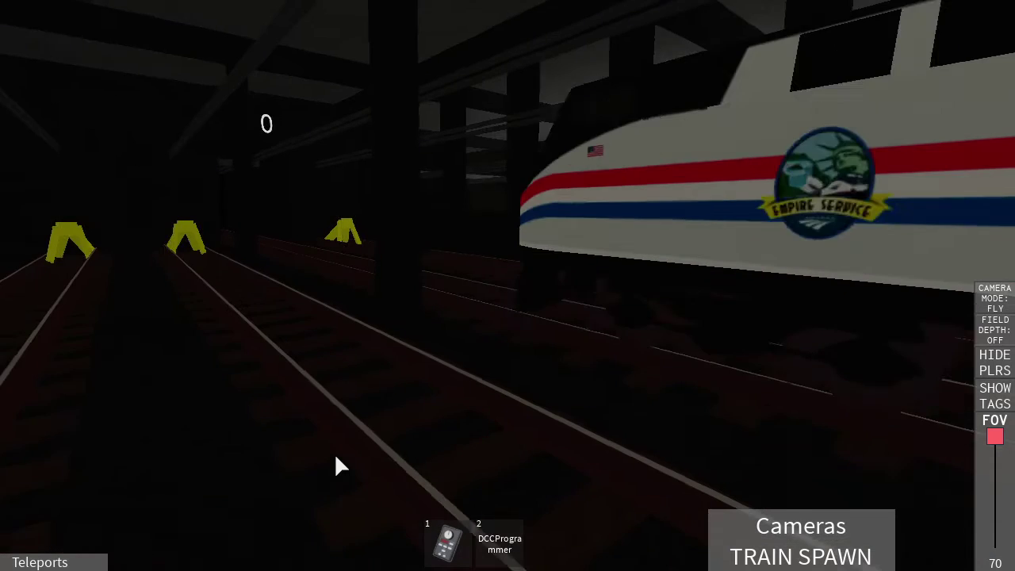
pyautogui.press('d')
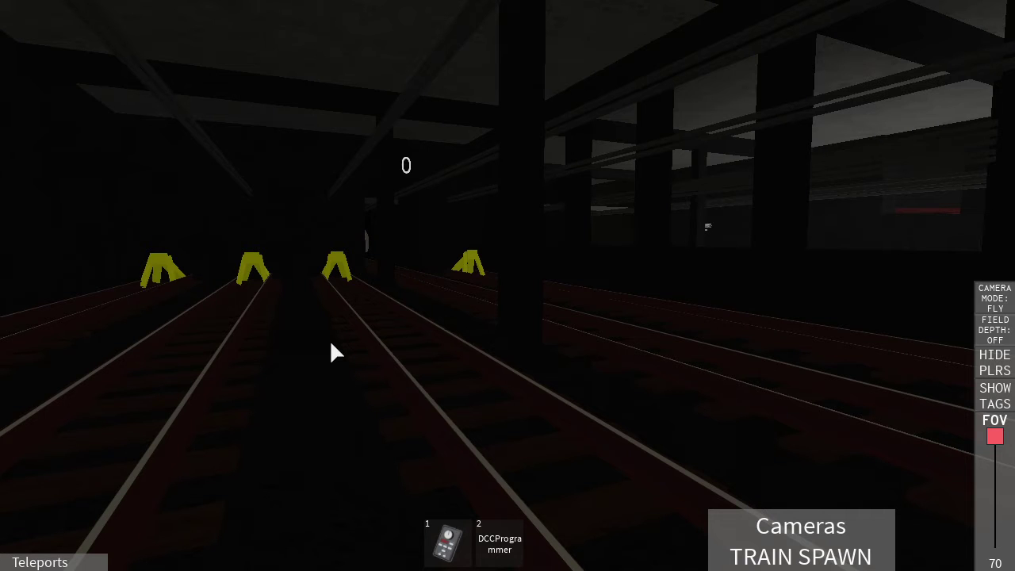
# Step: Fly out of the yard through the scenery and check the recorder
pyautogui.press('w')
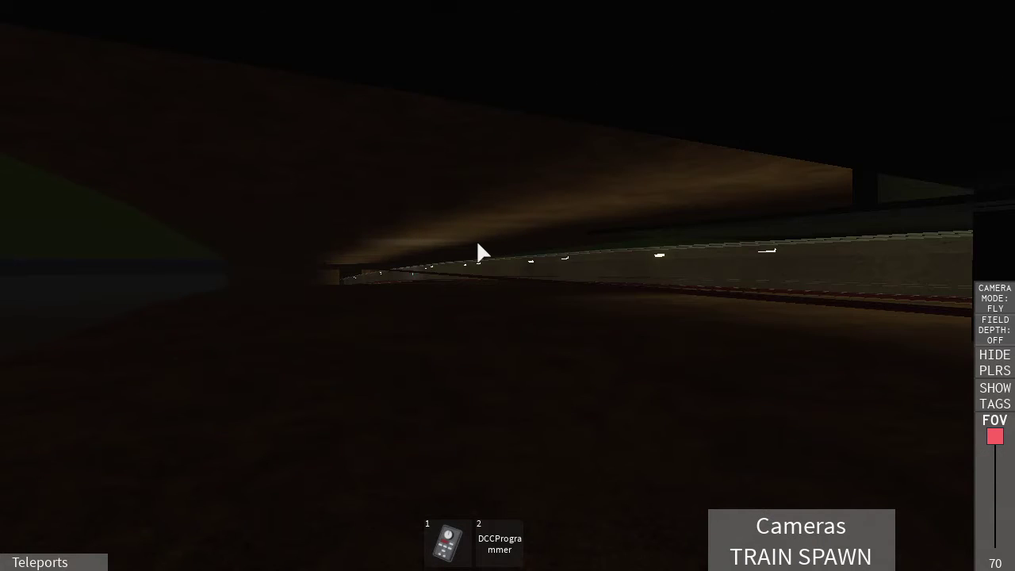
pyautogui.press('w')
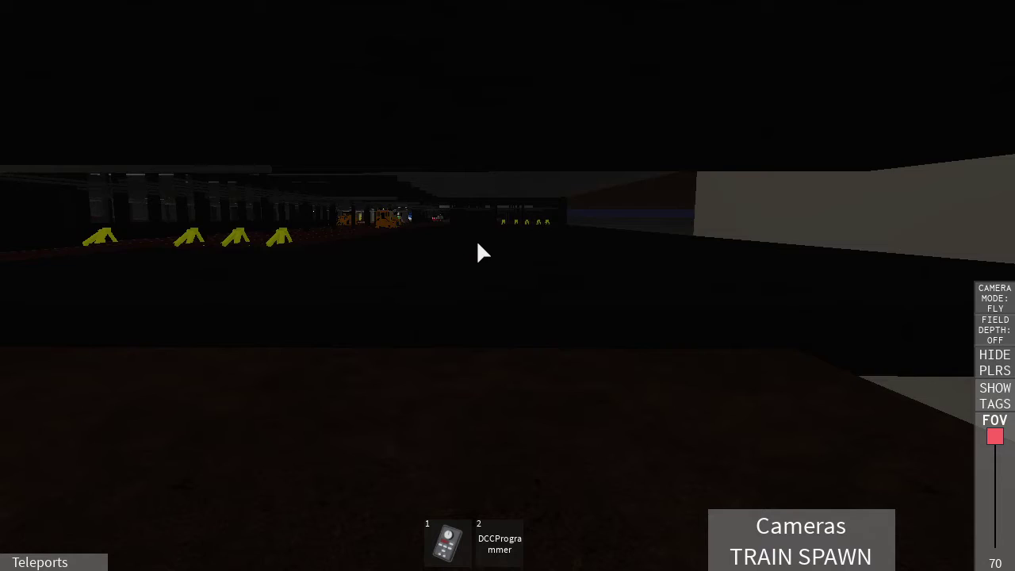
pyautogui.press('w')
pyautogui.press('w')
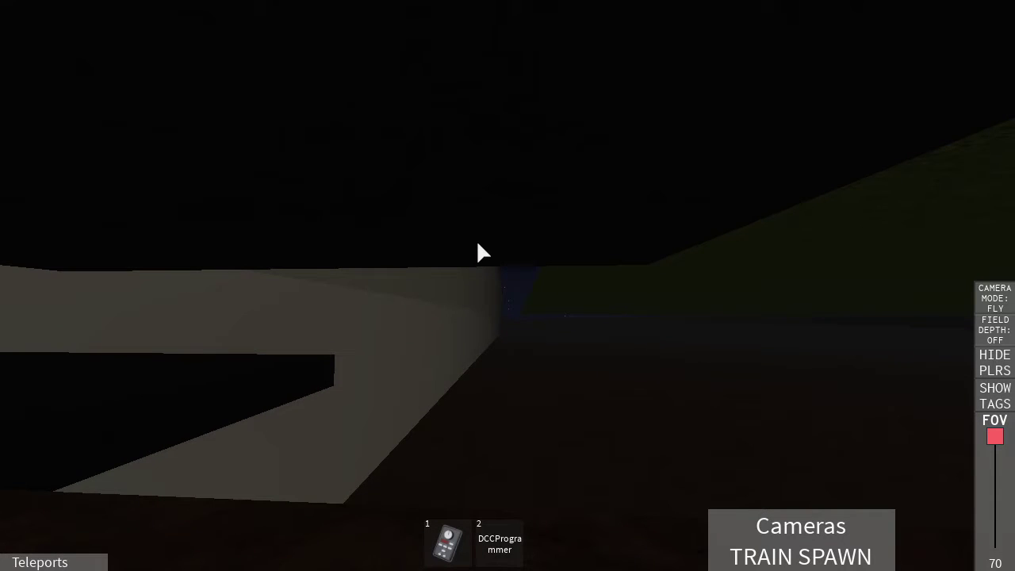
pyautogui.press('d')
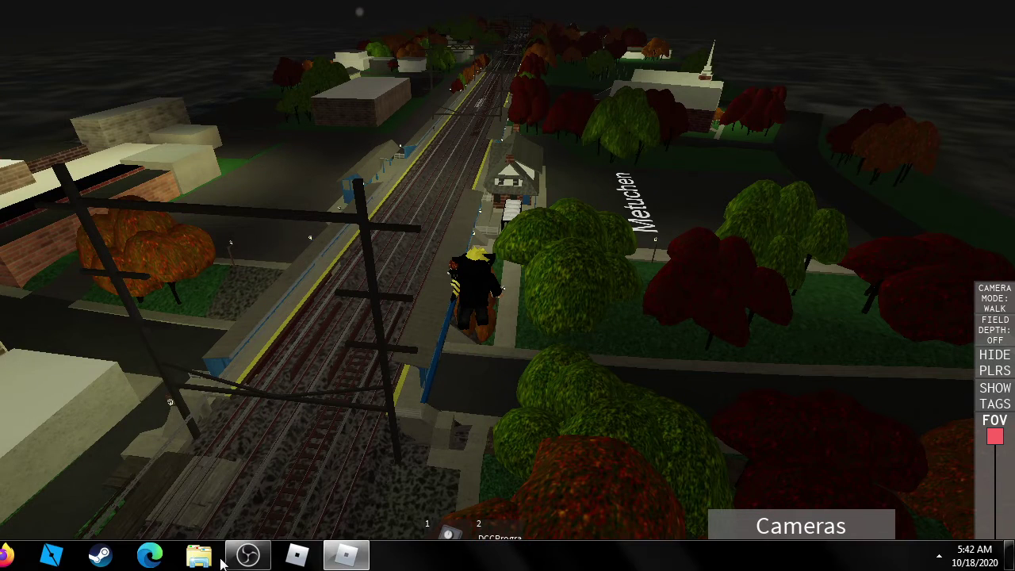
pyautogui.click(345, 558)
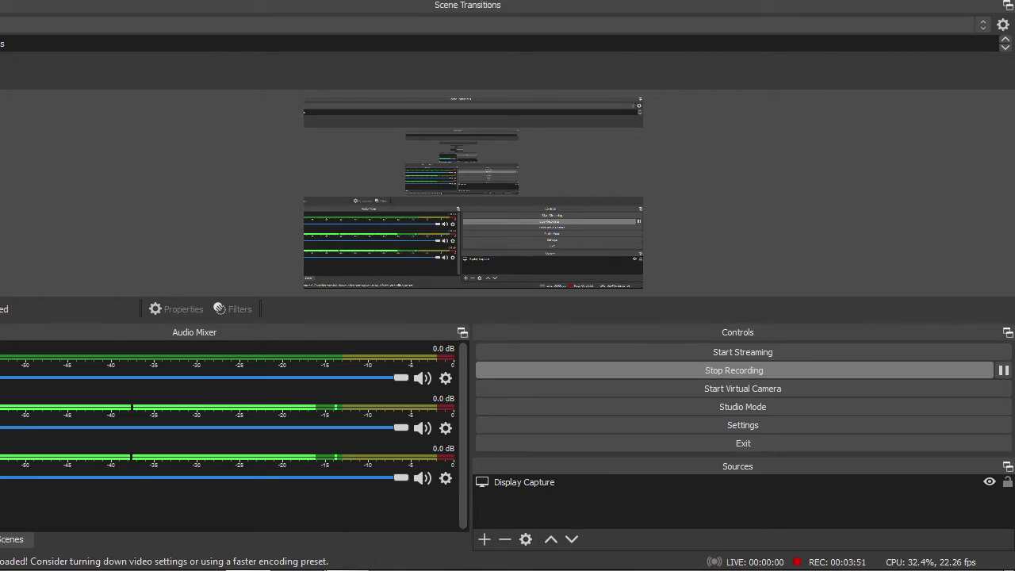
# Step: Tour the station house, the Metuchen parking-lot lettering and the ticket-machine shelter from above
pyautogui.click(377, 544)
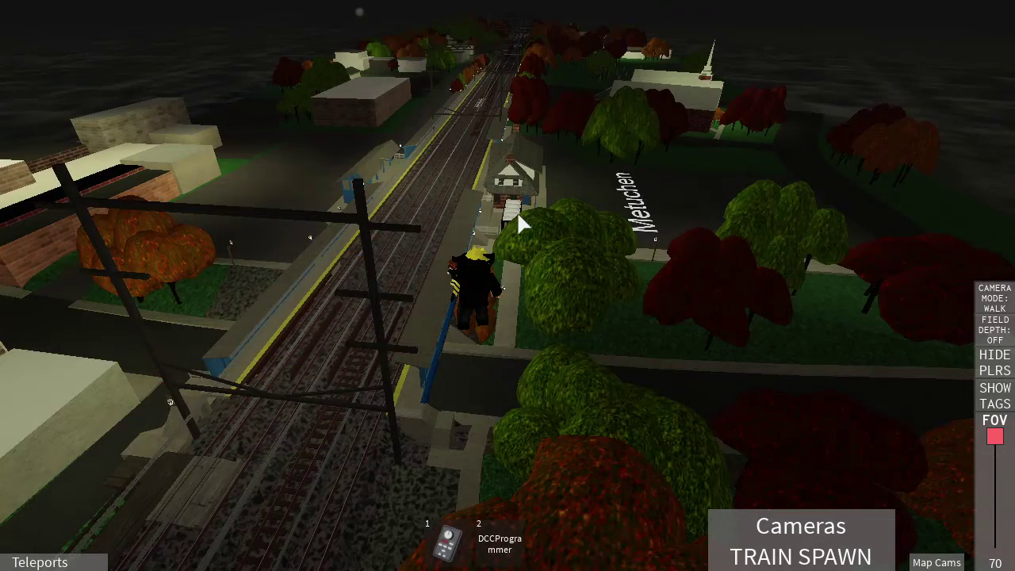
pyautogui.scroll(5, 520, 211)
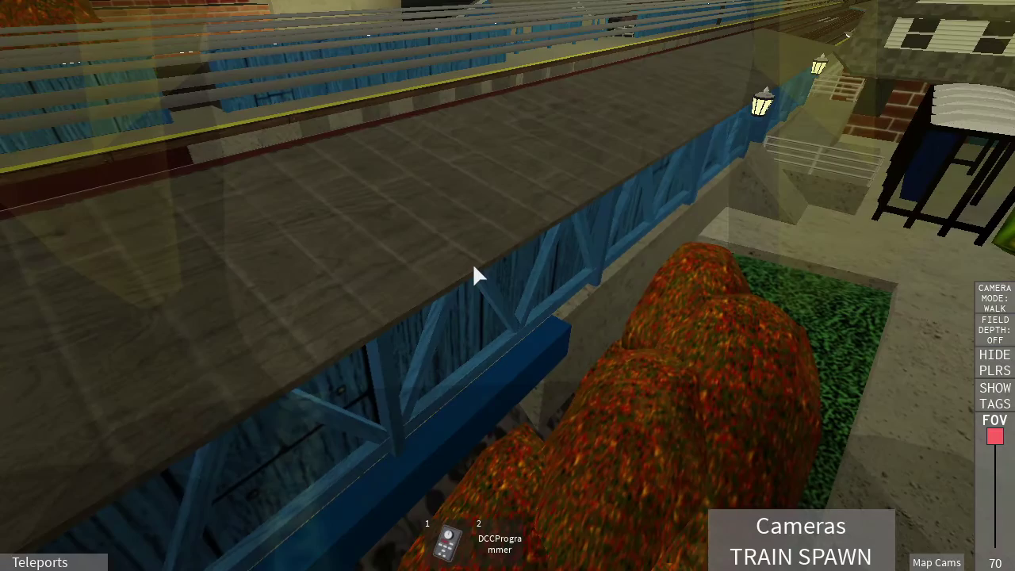
pyautogui.press('Left')
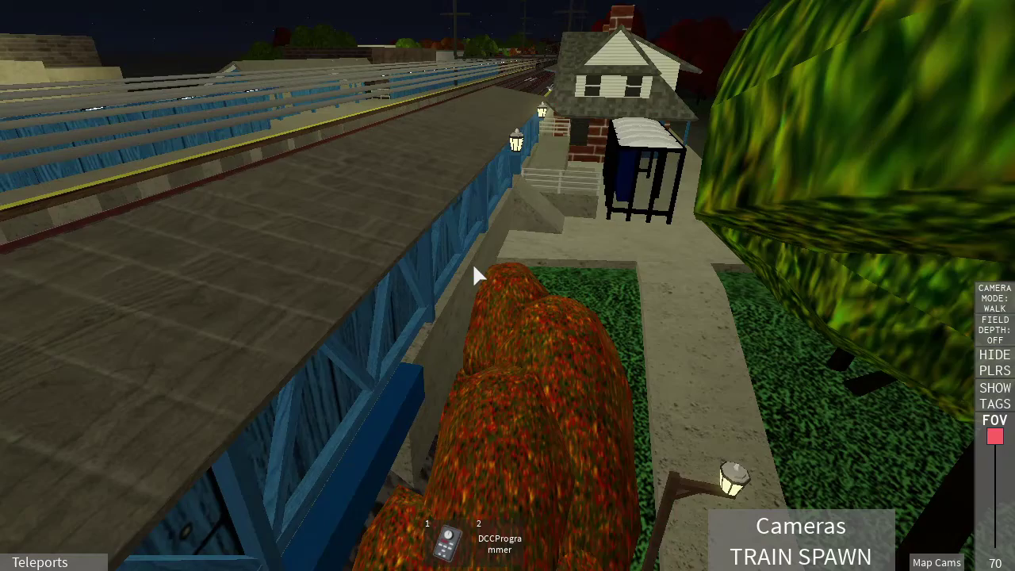
pyautogui.press('w')
pyautogui.press('w')
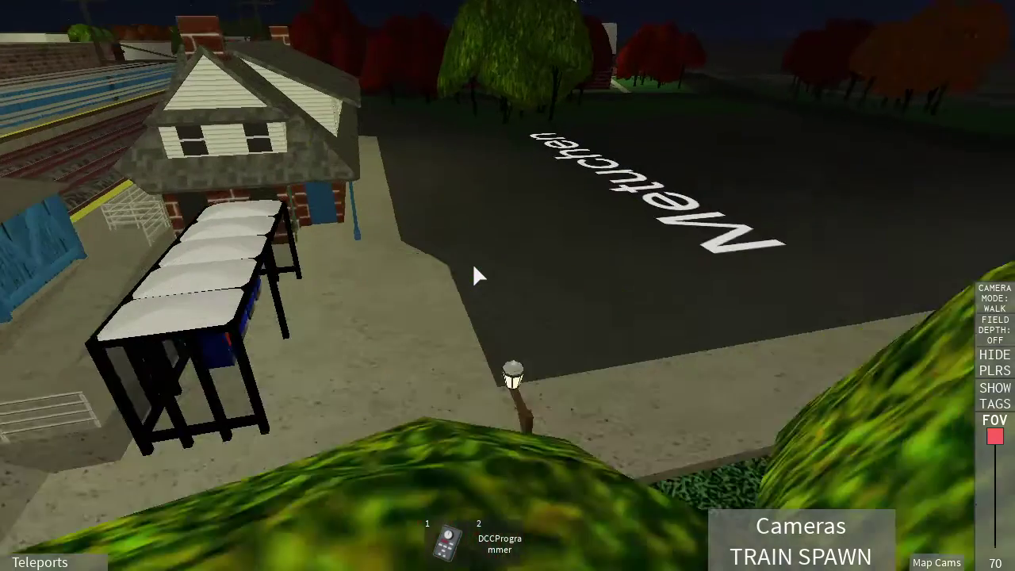
pyautogui.press('w')
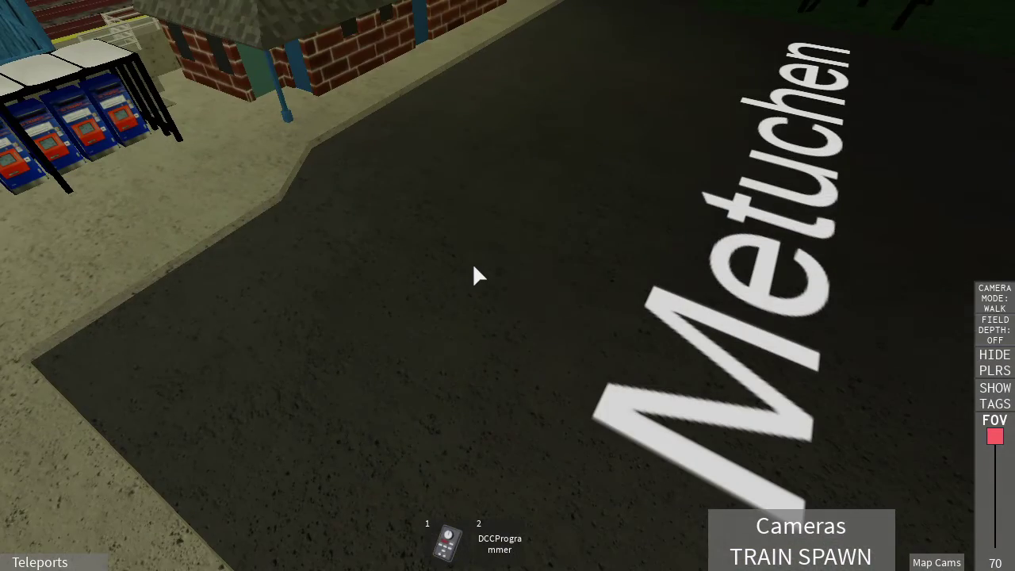
pyautogui.press('w')
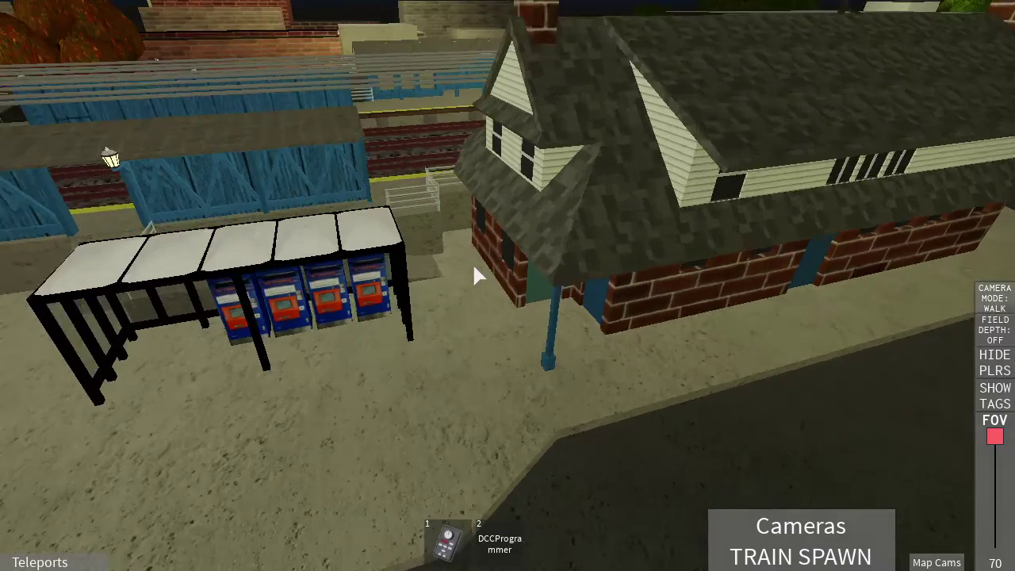
pyautogui.press('a')
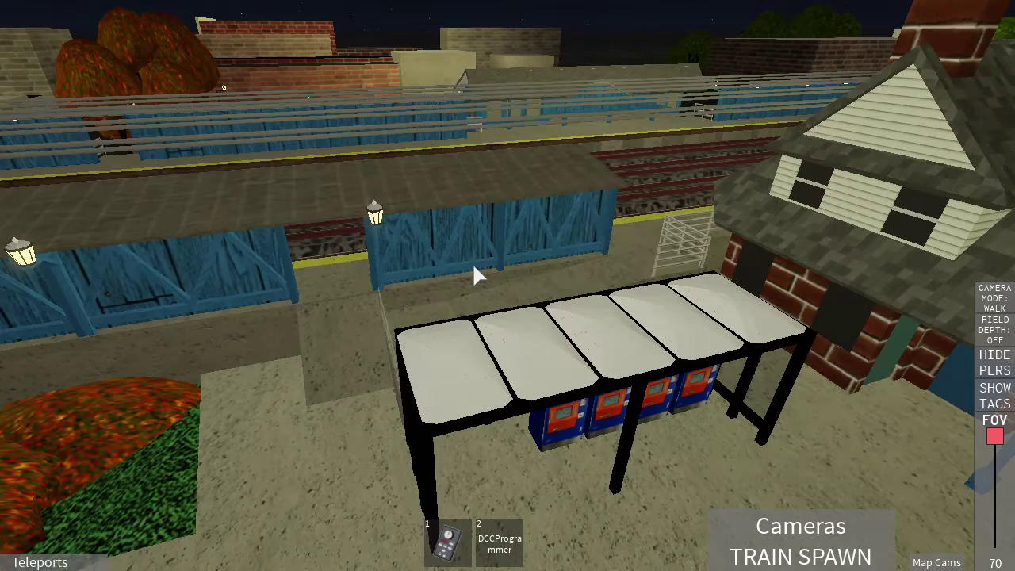
pyautogui.press('s')
pyautogui.press('d')
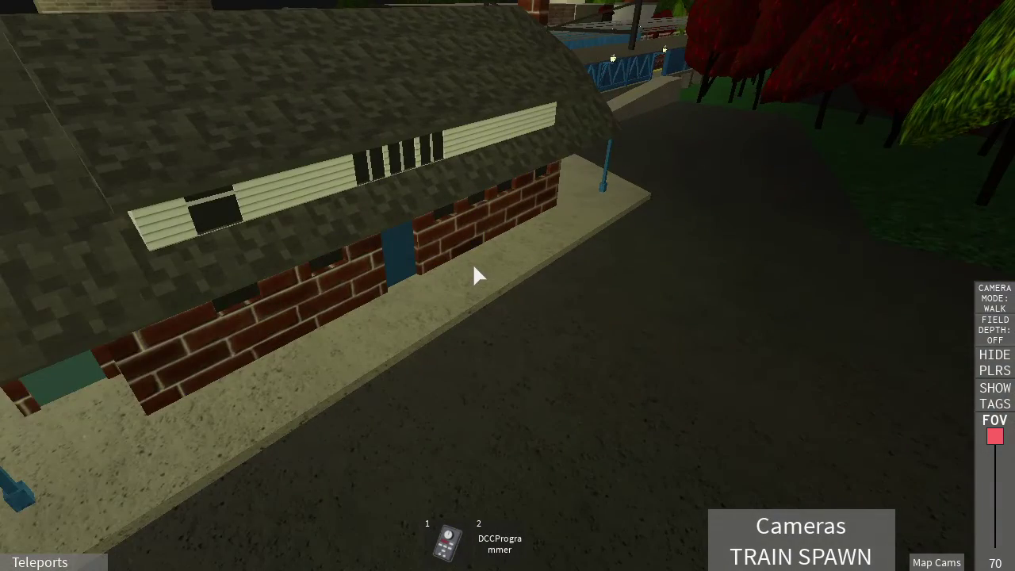
# Step: Fly through the blue fence and along the tracks past the brick building and girders
pyautogui.press('w')
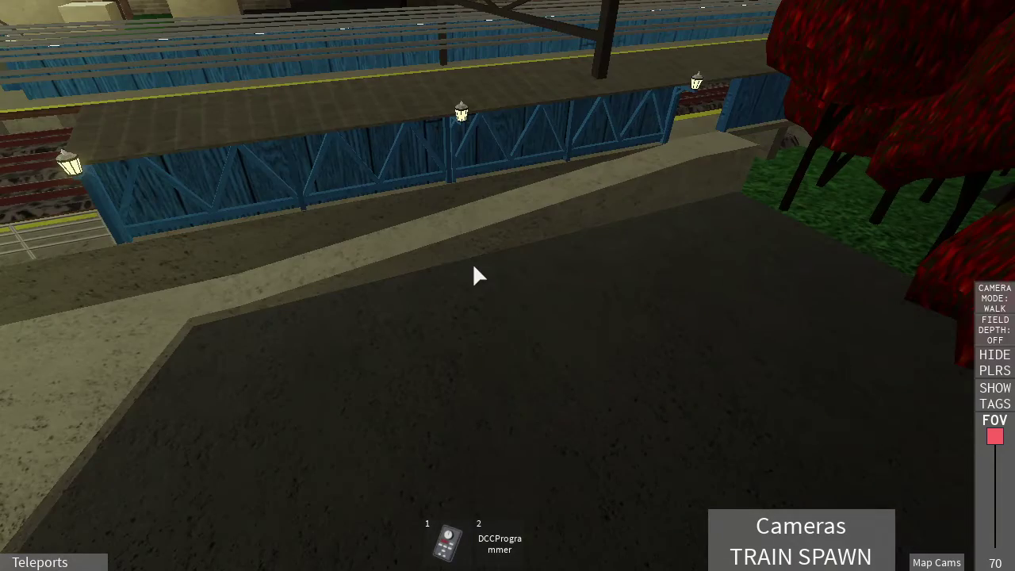
pyautogui.press('w')
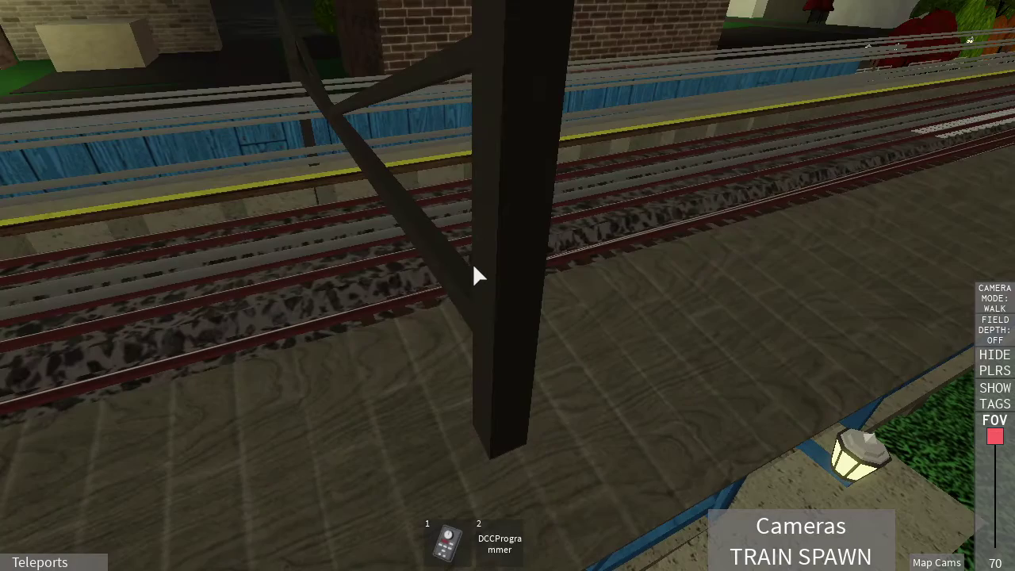
pyautogui.press('w')
pyautogui.press('d')
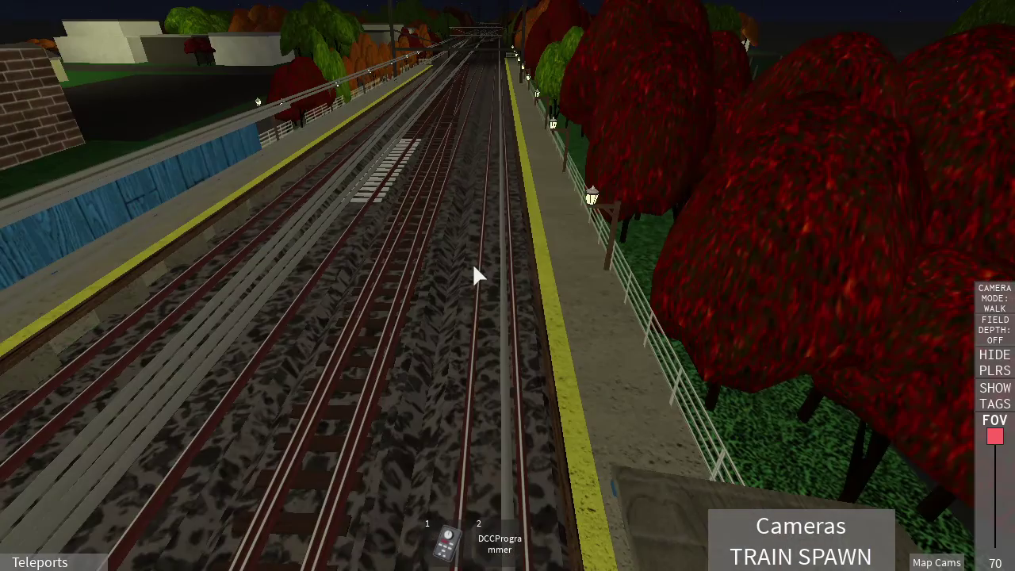
pyautogui.press('w')
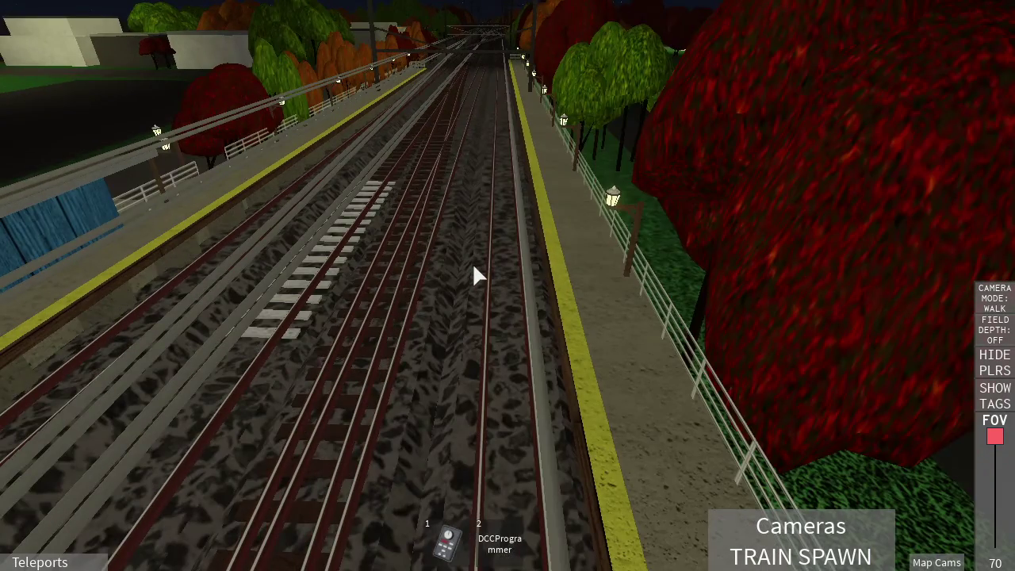
pyautogui.press('a')
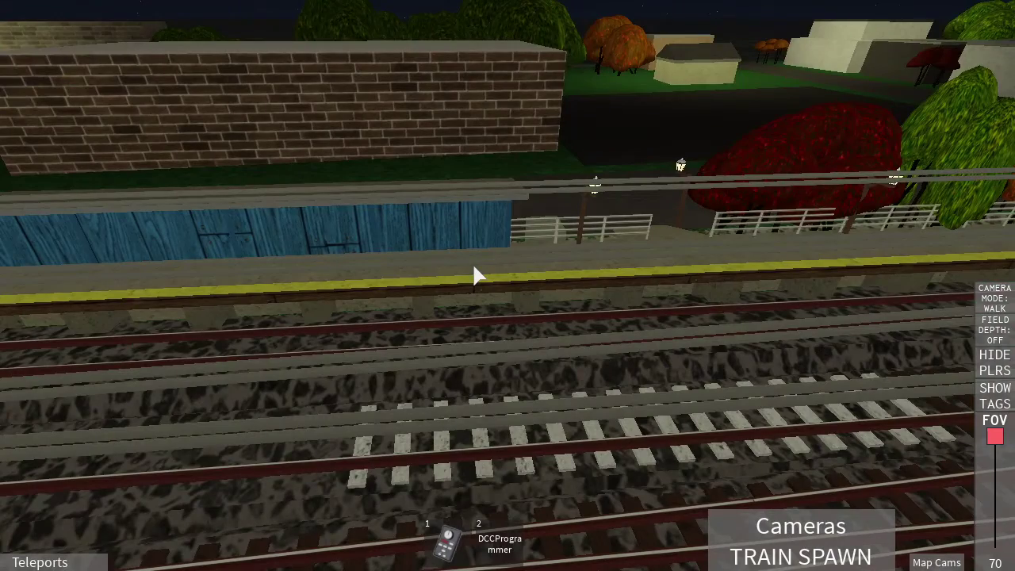
pyautogui.press('a')
pyautogui.press('a')
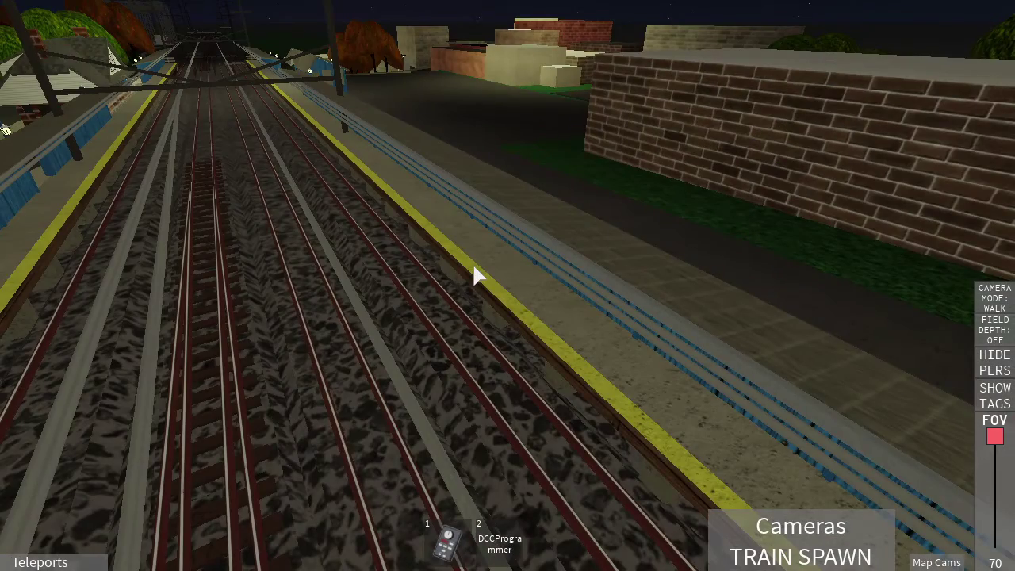
pyautogui.press('a')
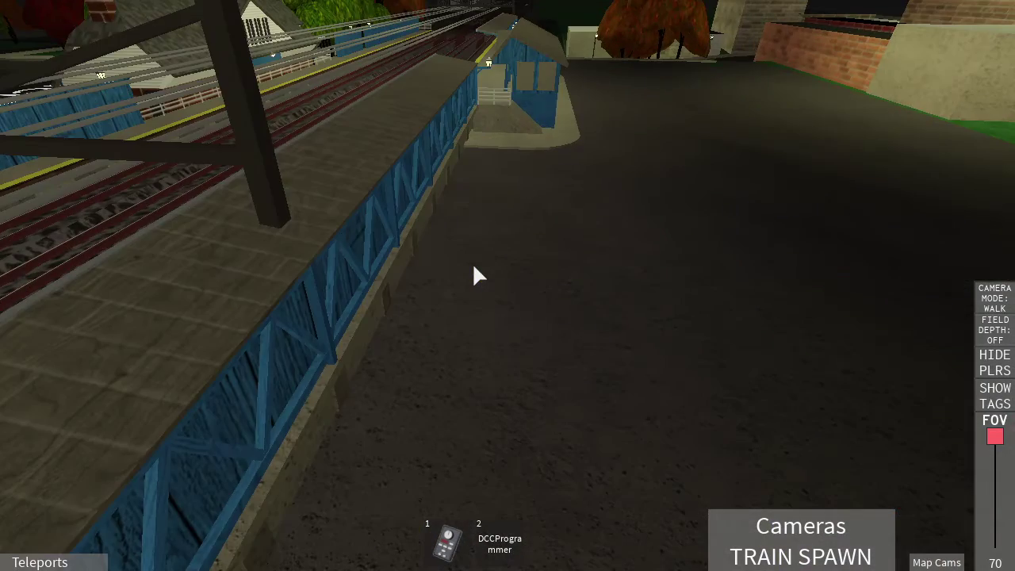
pyautogui.press('w')
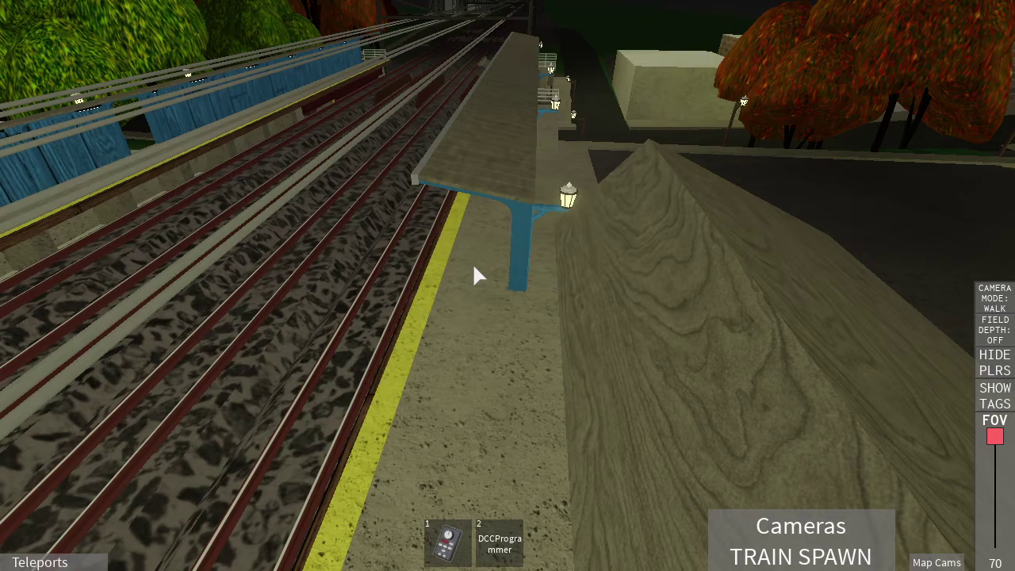
pyautogui.press('a')
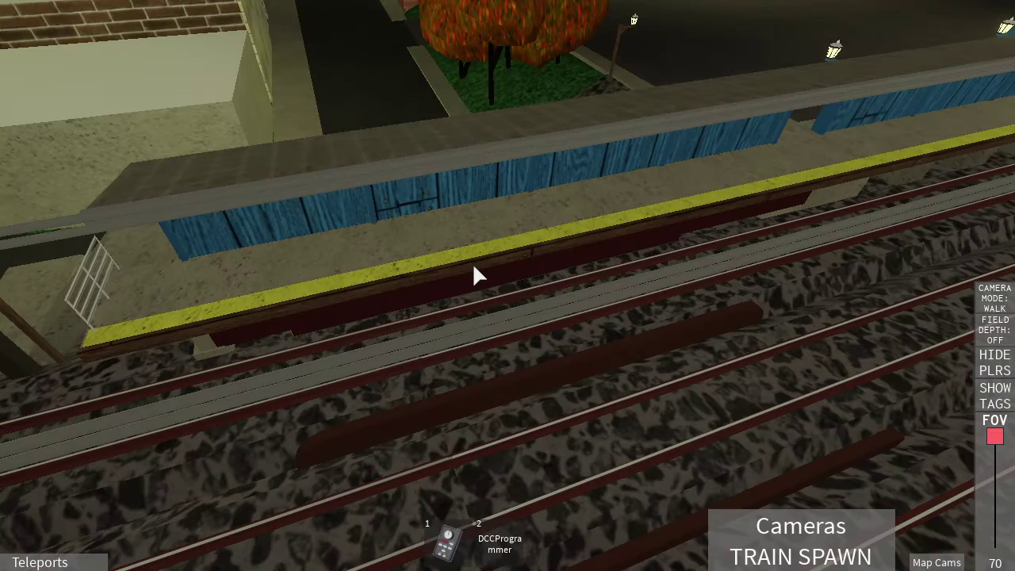
pyautogui.press('w')
pyautogui.press('w')
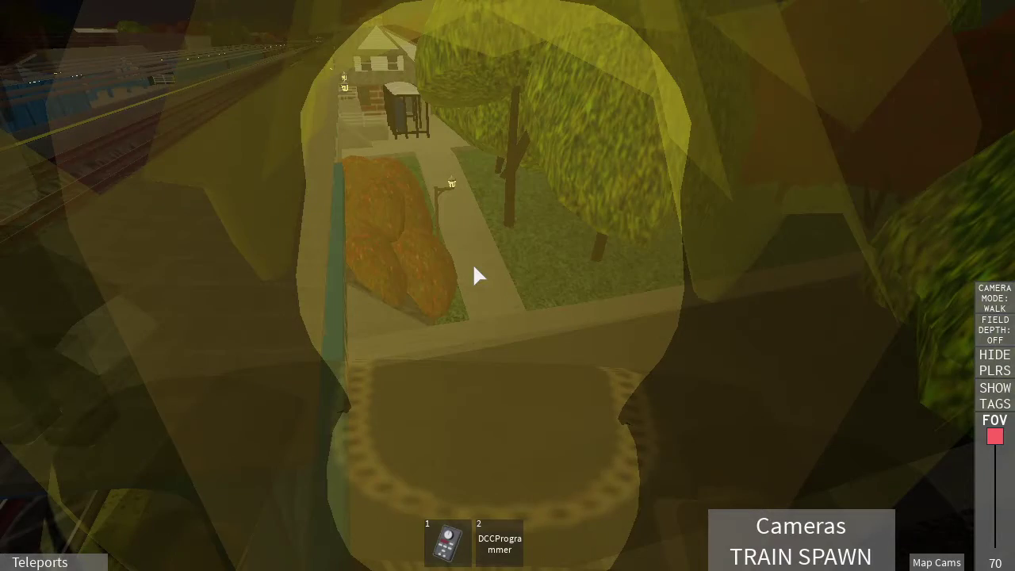
# Step: Pull back and orbit above the avatar at Metuchen, then check OBS and return
pyautogui.press('s')
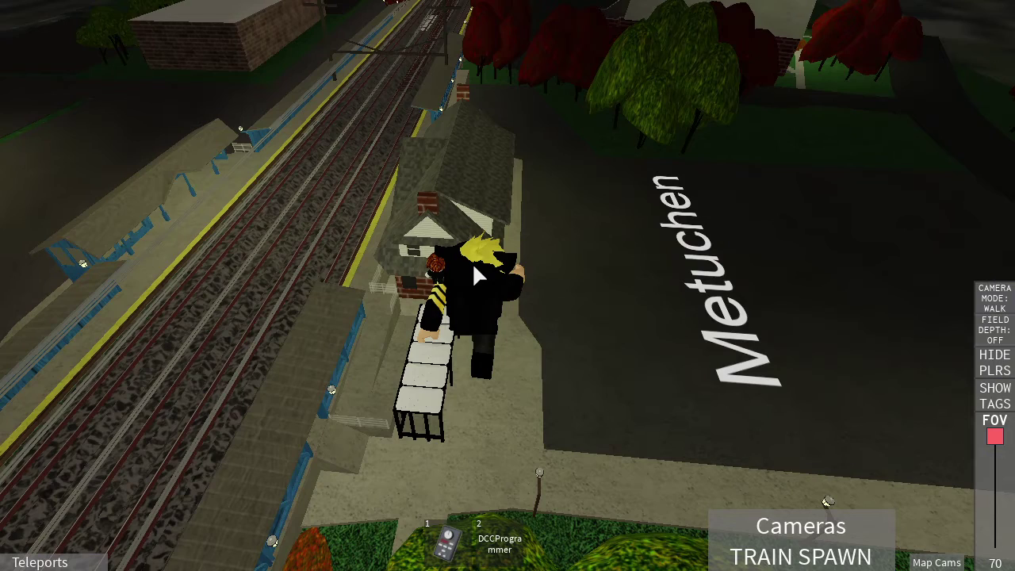
pyautogui.scroll(-5, 480, 277)
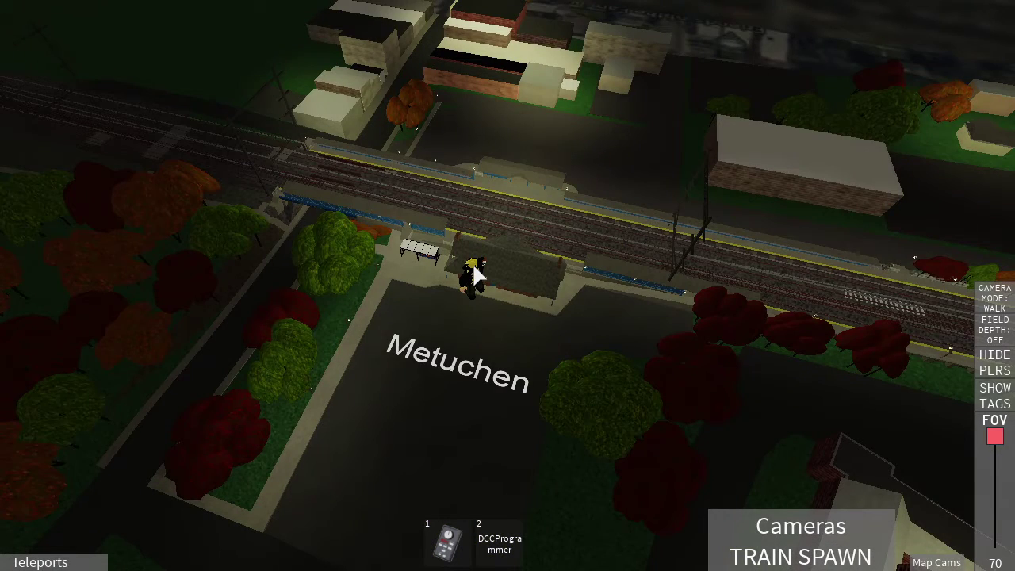
pyautogui.scroll(5, 480, 277)
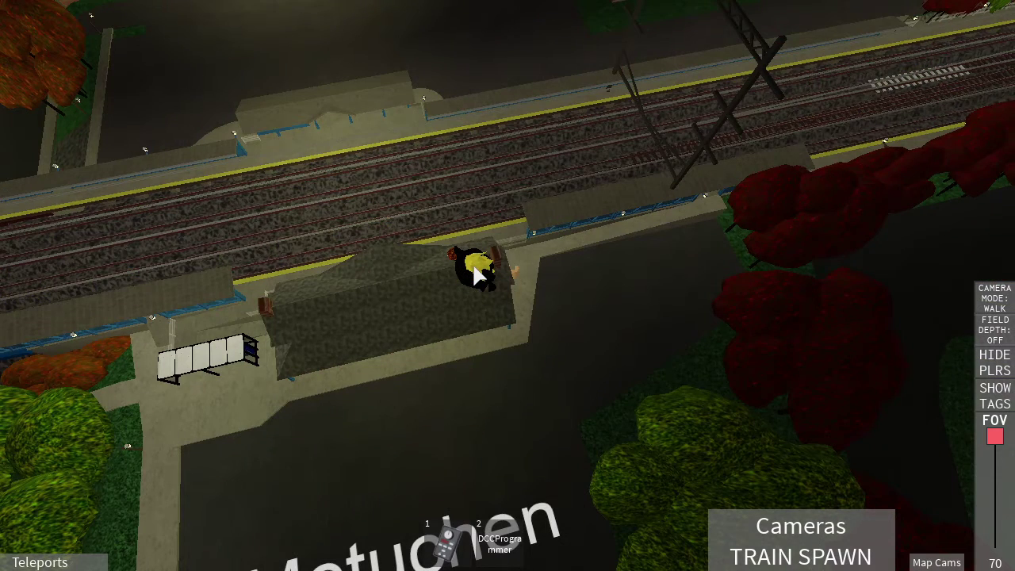
pyautogui.scroll(-3, 480, 277)
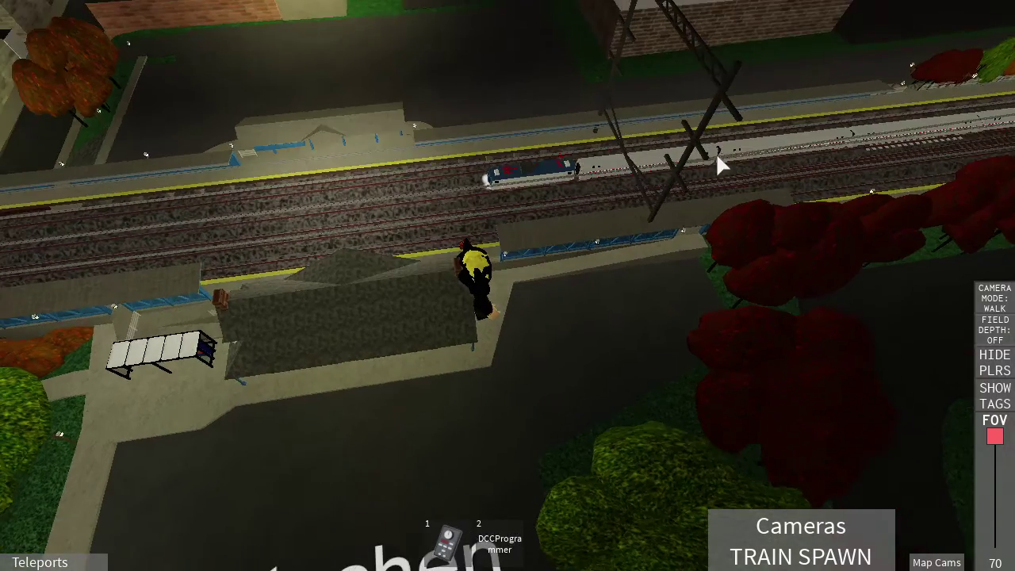
pyautogui.scroll(4, 716, 153)
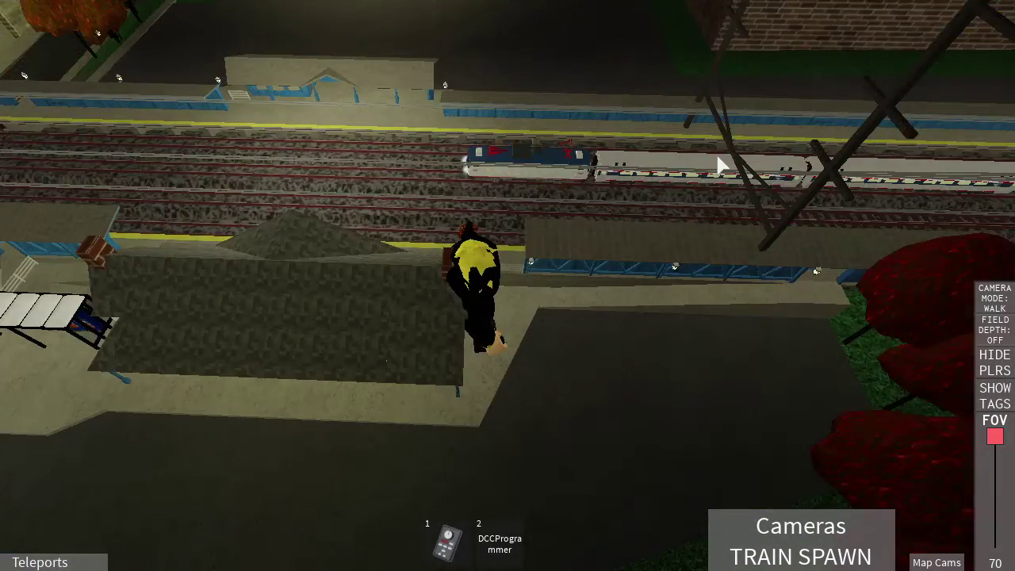
pyautogui.scroll(-3, 716, 153)
pyautogui.moveTo(715, 153); pyautogui.dragTo(718, 165)
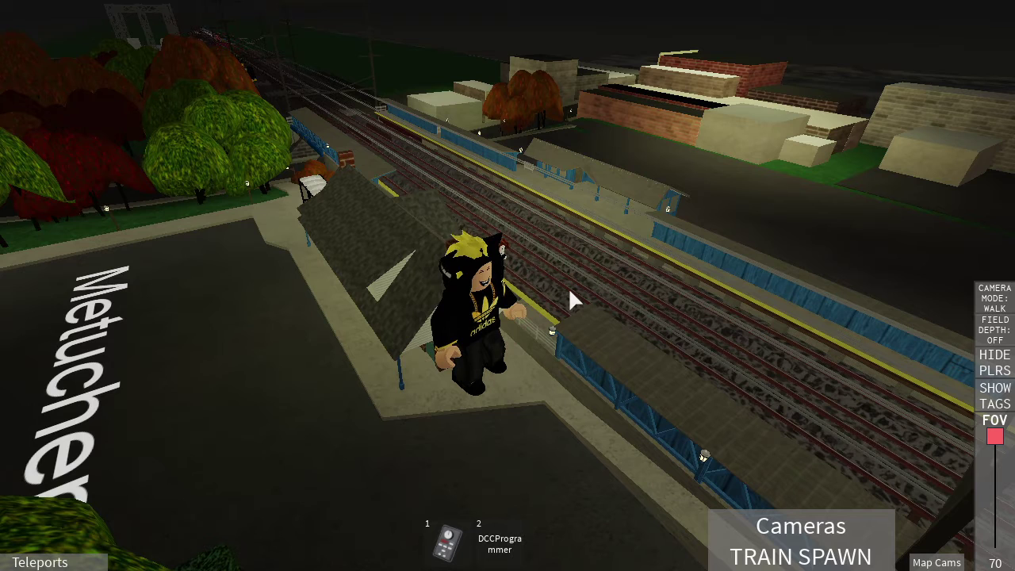
pyautogui.hotkey('alt', 'Tab')
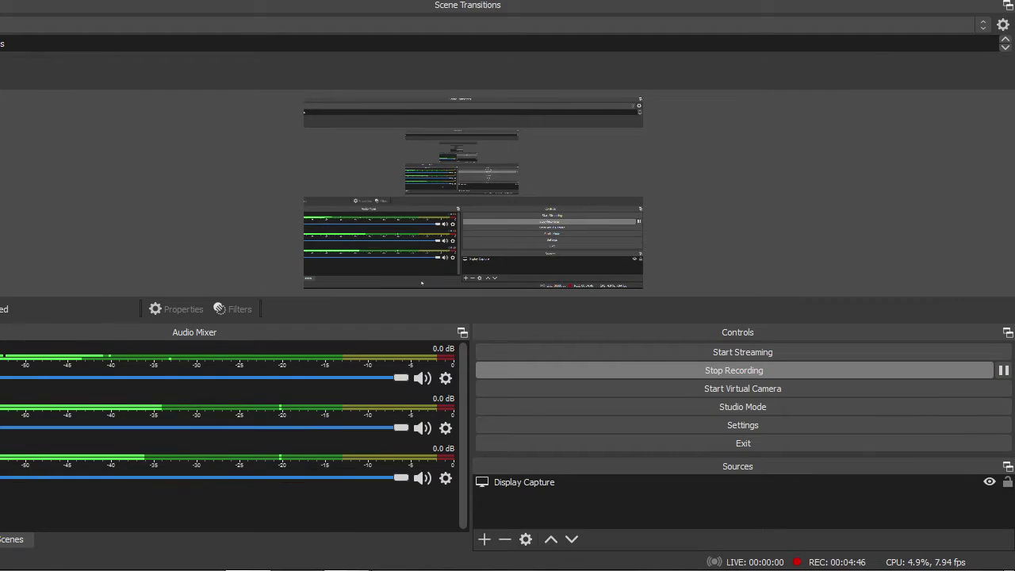
pyautogui.hotkey('alt', 'Tab')
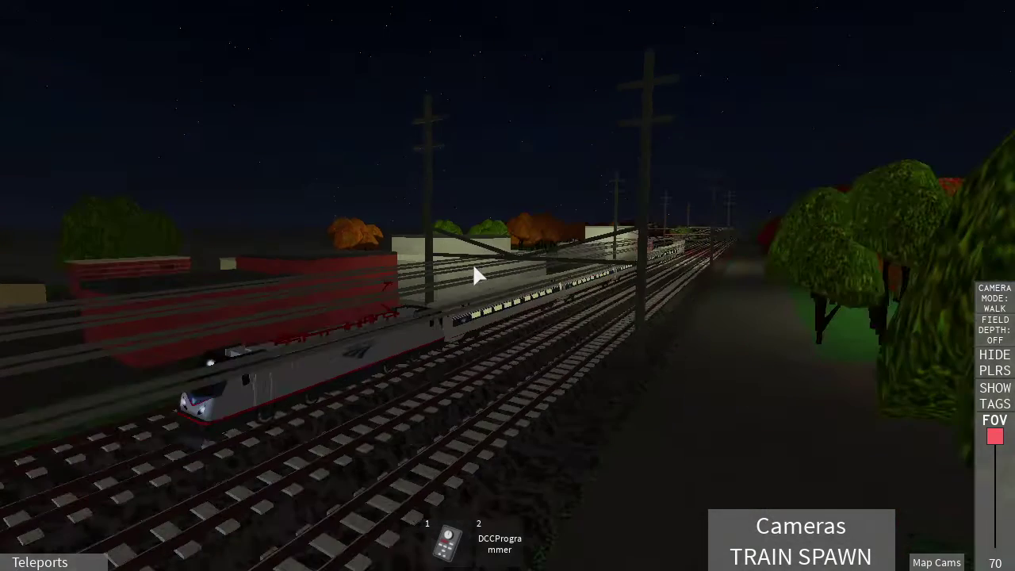
# Step: Fly in along the Amtrak locomotive and its coaches past the overhead girders
pyautogui.press('w')
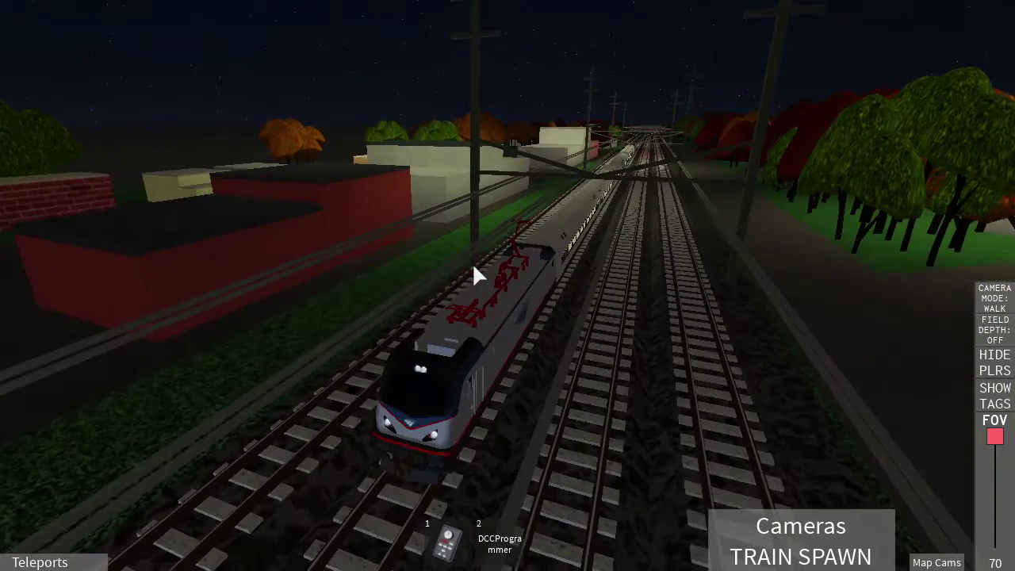
pyautogui.press('w')
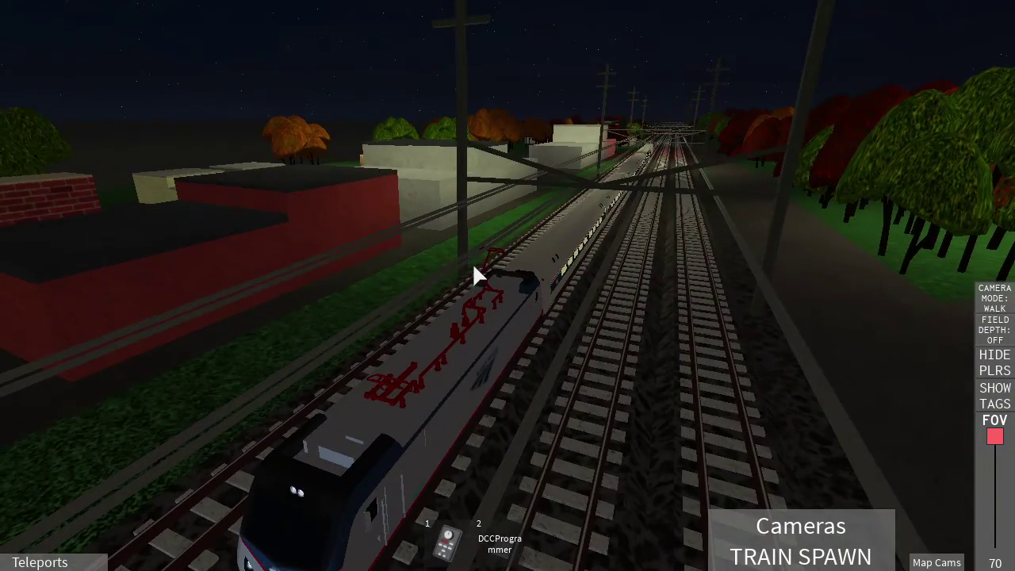
pyautogui.scroll(-3, 478, 276)
pyautogui.scroll(3, 478, 276)
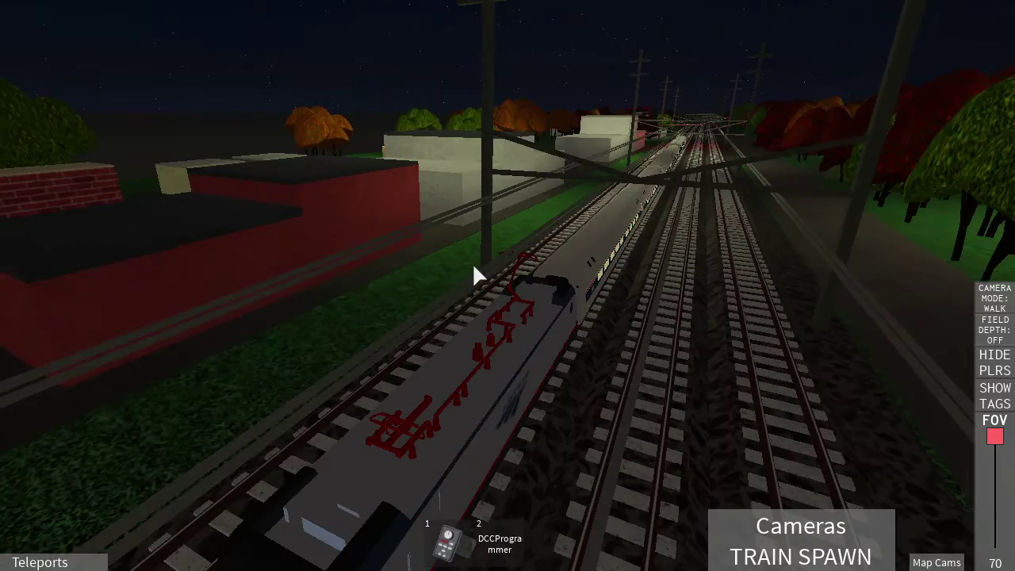
pyautogui.press('Right')
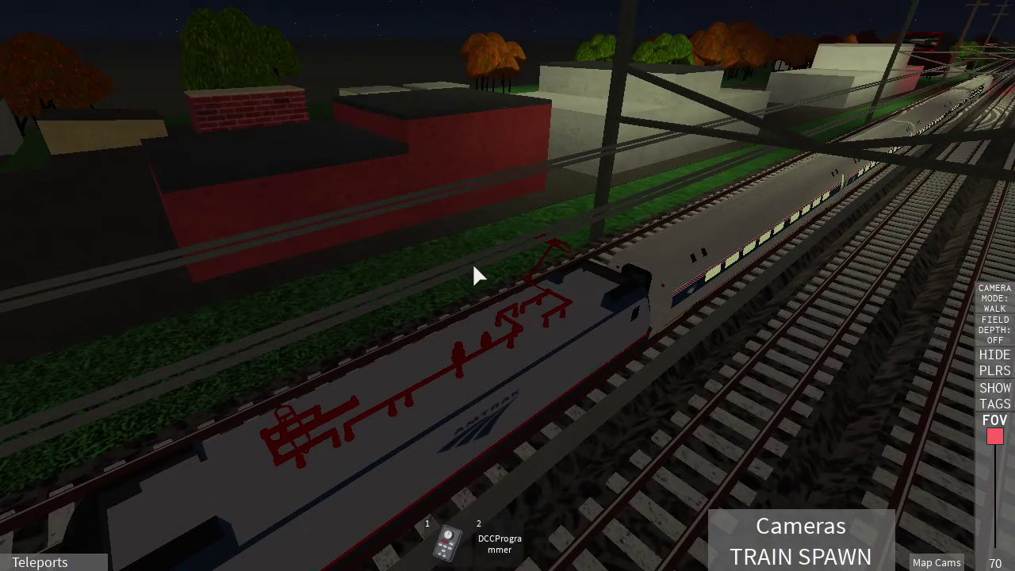
pyautogui.scroll(-3, 478, 276)
pyautogui.press('w')
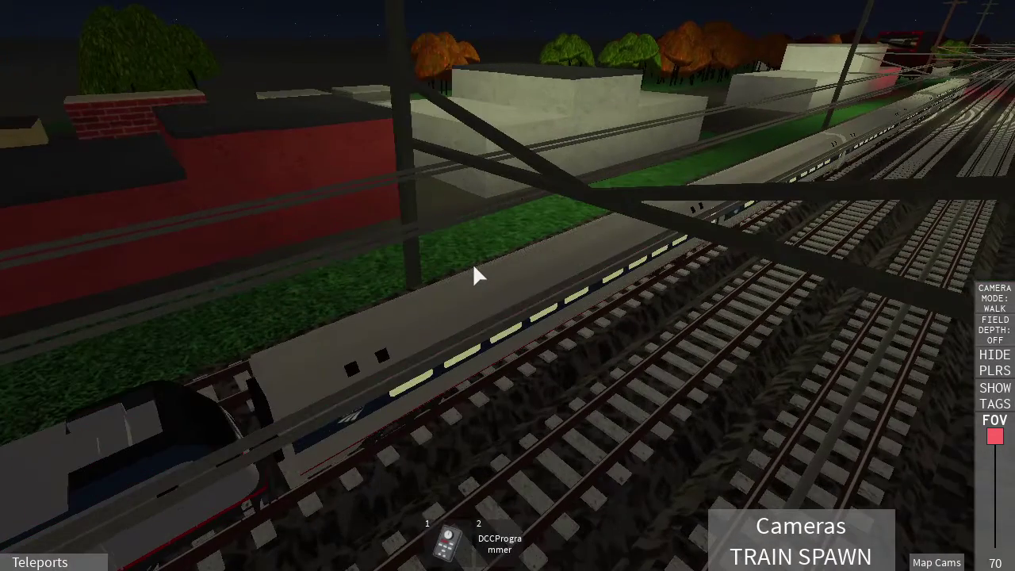
pyautogui.press('w')
pyautogui.press('w')
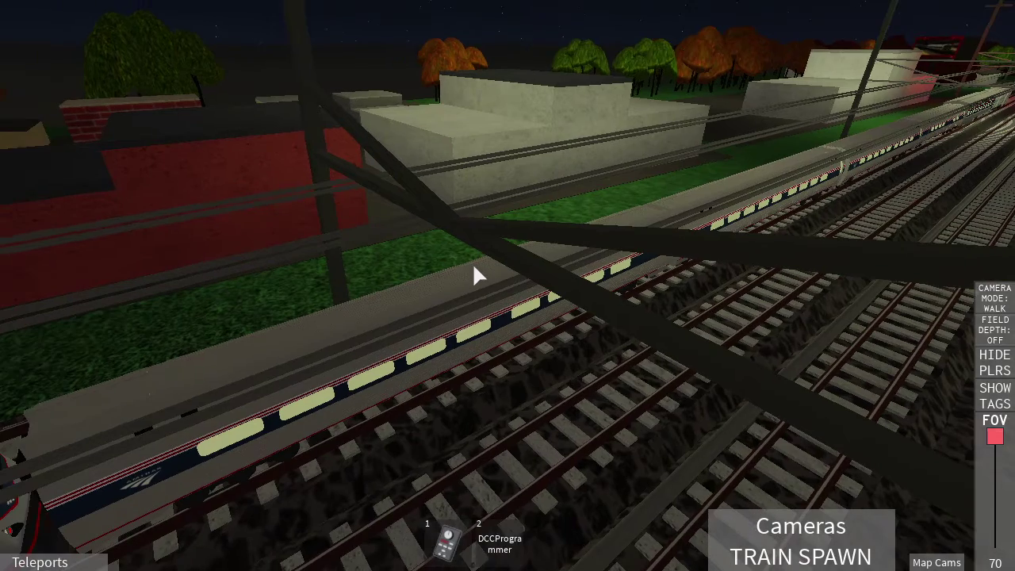
pyautogui.press('w')
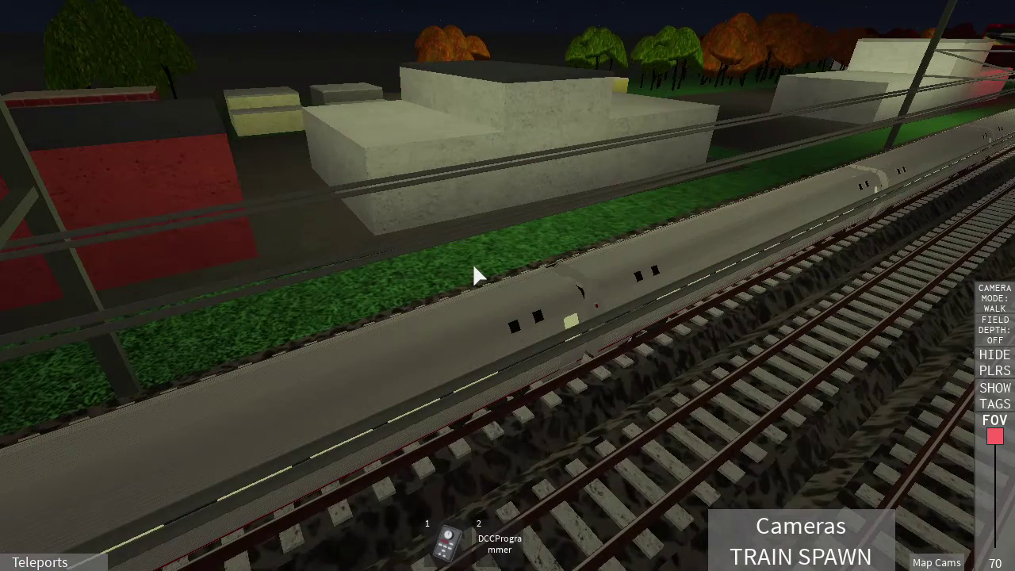
# Step: Continue down the coaches, then turn broadside and pull back toward the bilevel cars
pyautogui.press('w')
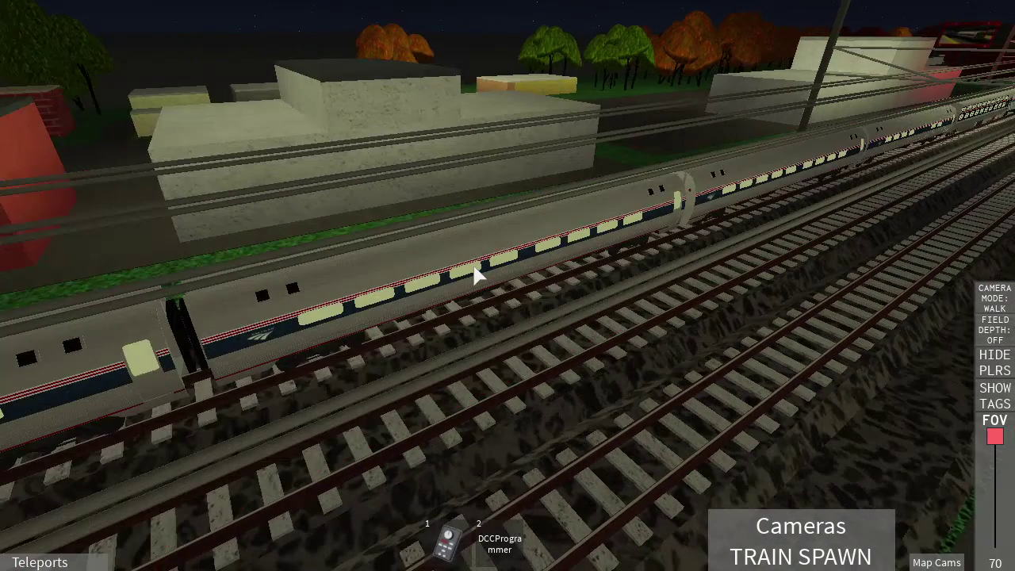
pyautogui.press('w')
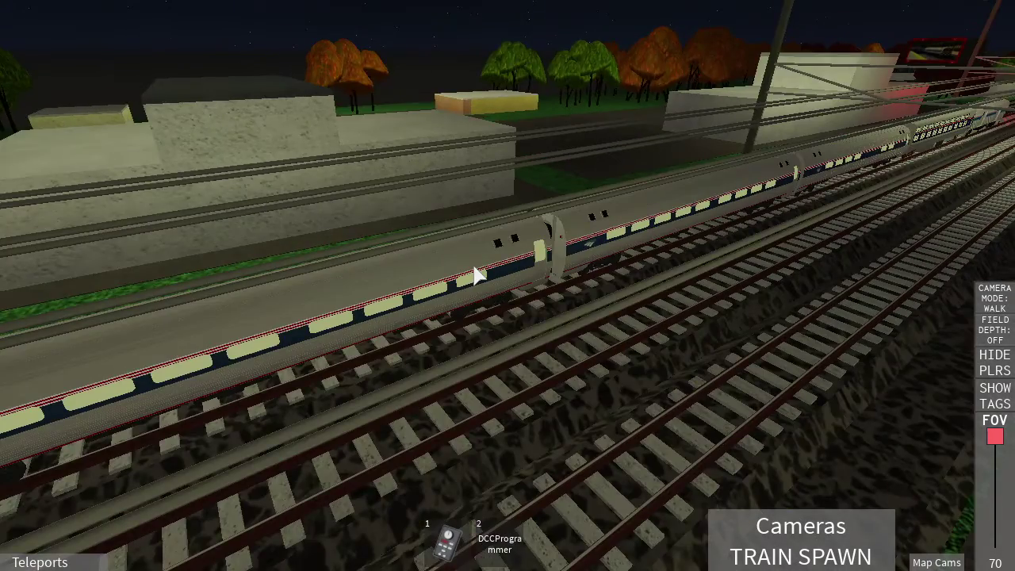
pyautogui.press('w')
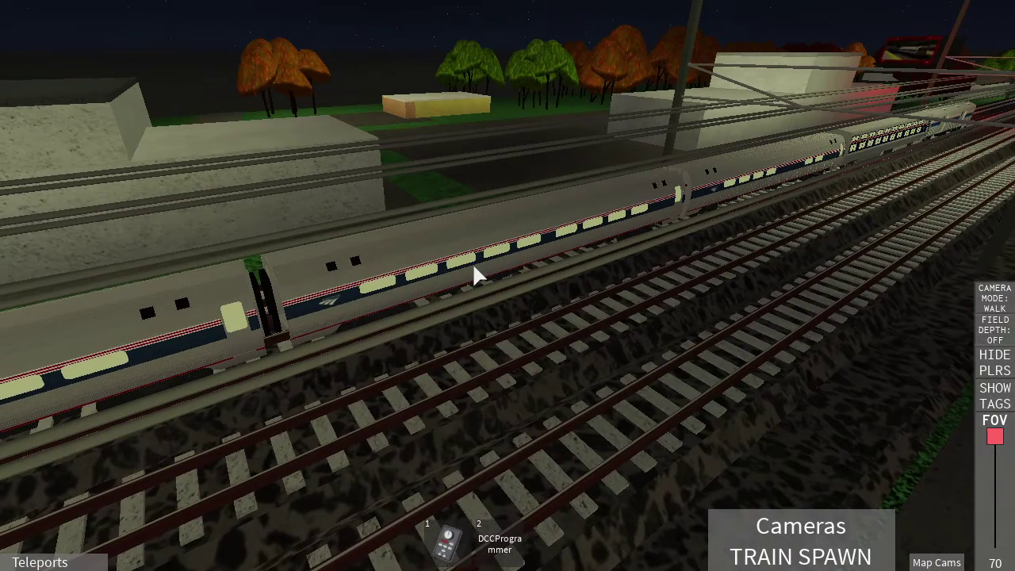
pyautogui.press('a')
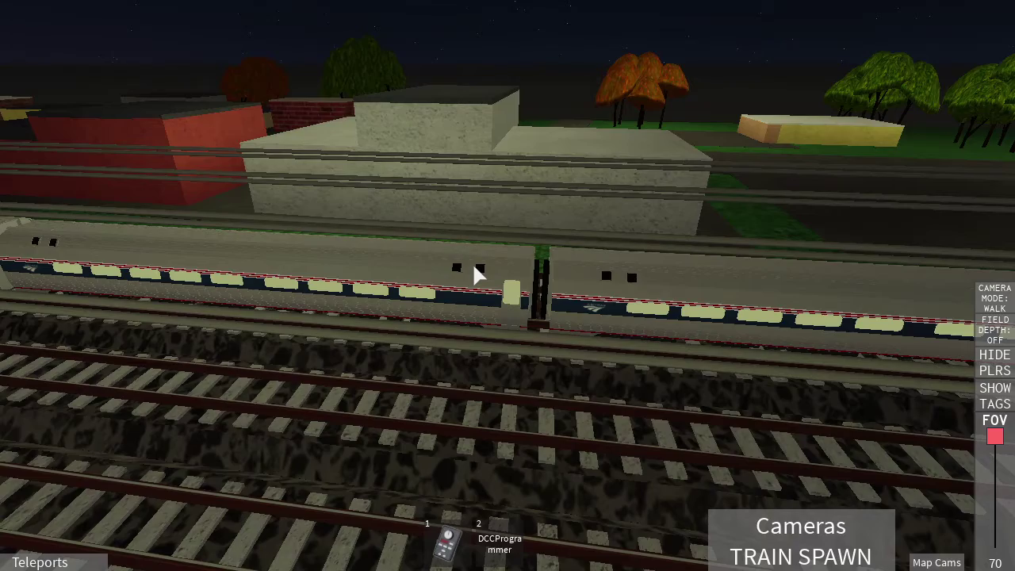
pyautogui.moveTo(479, 276); pyautogui.dragTo(478, 275)
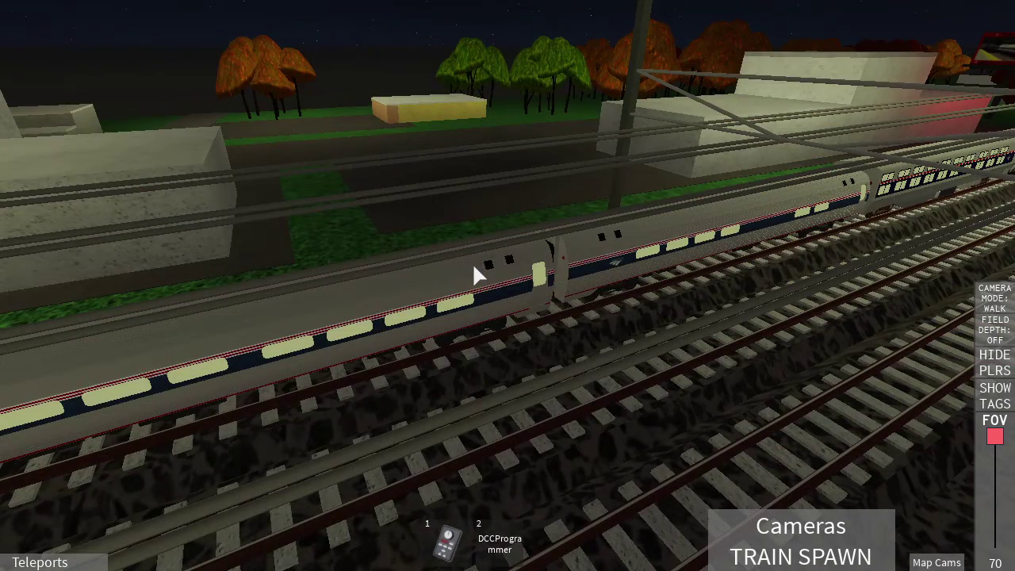
pyautogui.press('d')
pyautogui.press('s')
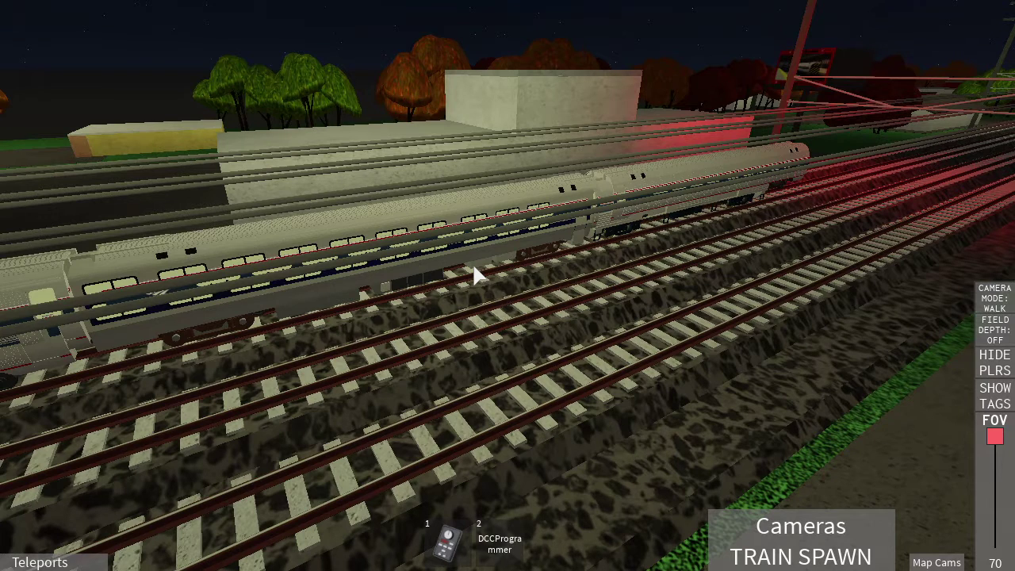
# Step: Circle the rear coaches to a spot behind the trackside trees and equip the DCCProgrammer
pyautogui.press('d')
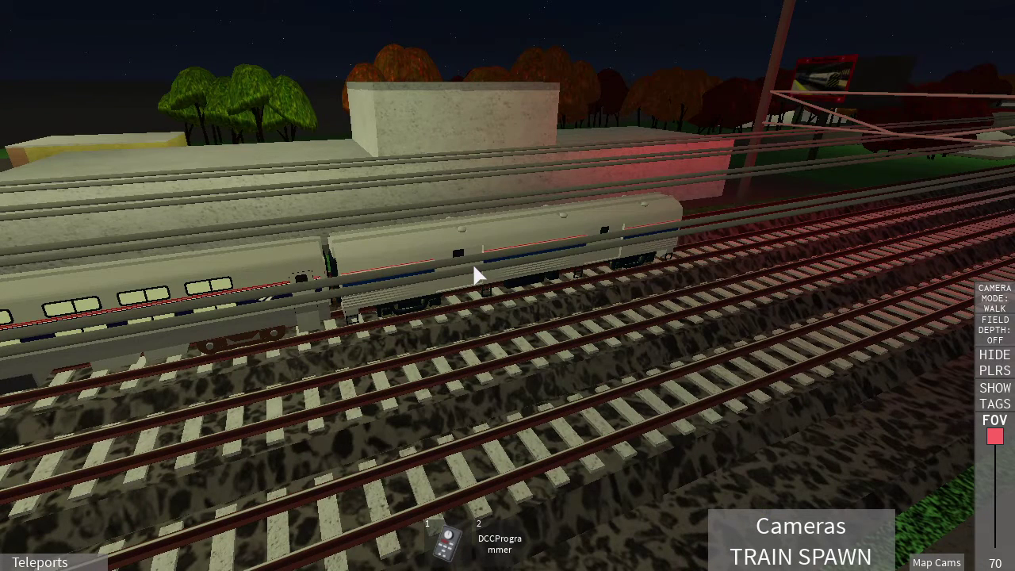
pyautogui.press('d')
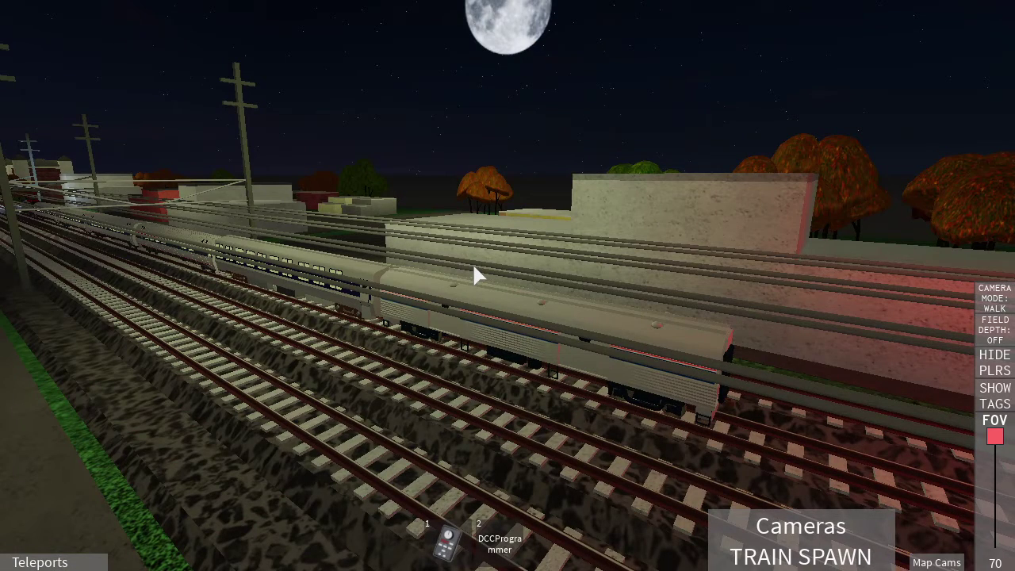
pyautogui.press('d')
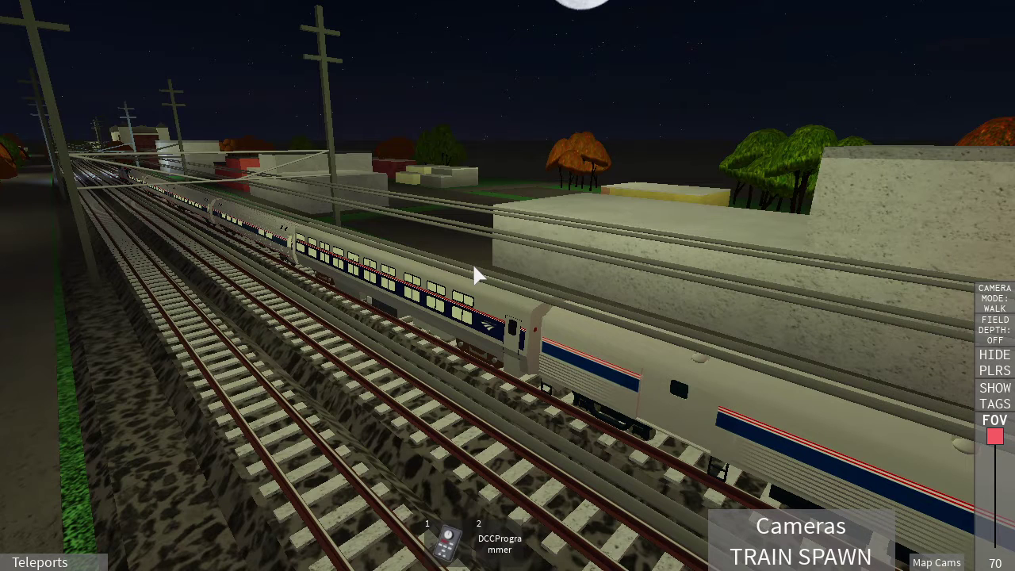
pyautogui.press('d')
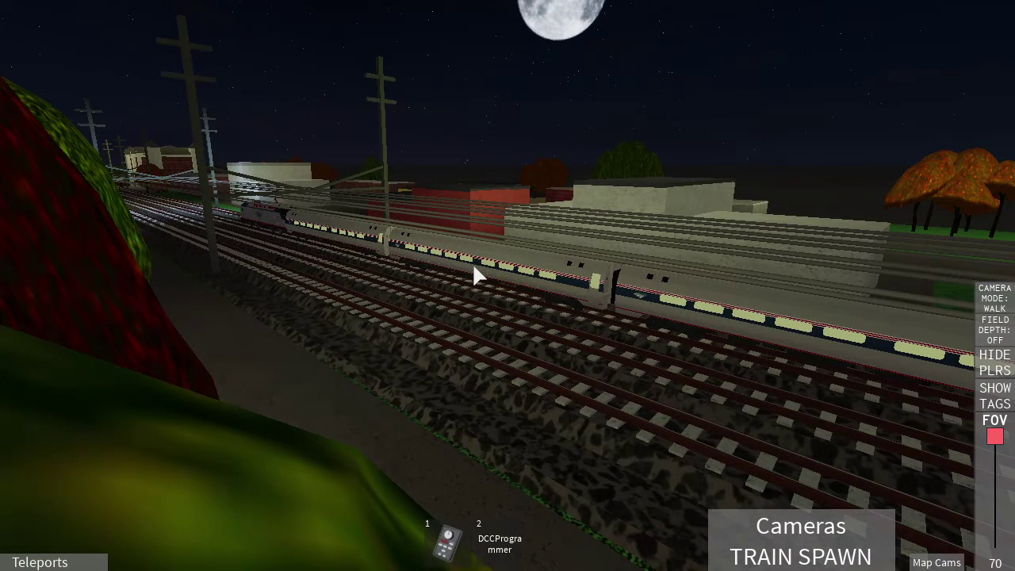
pyautogui.press('d')
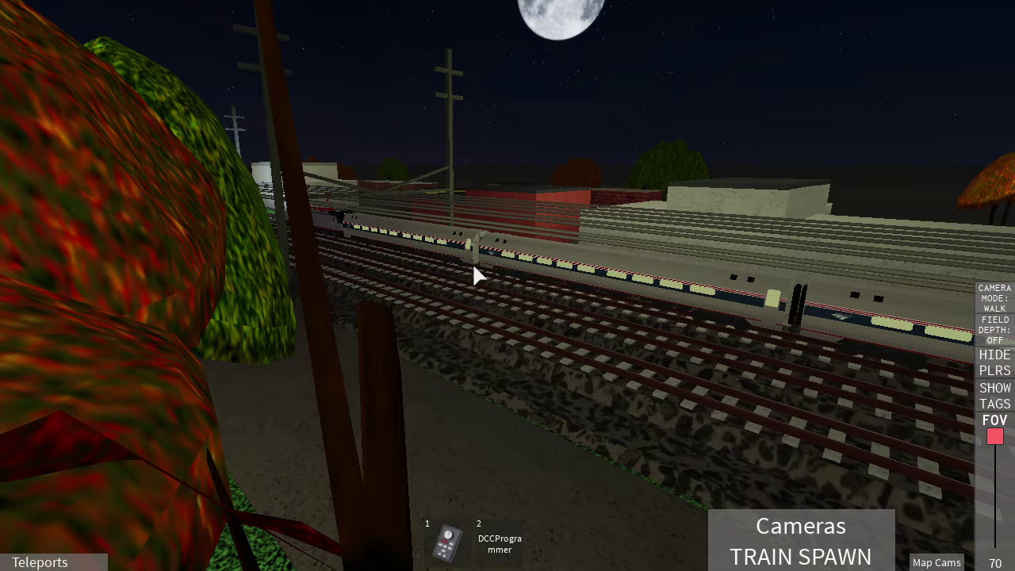
pyautogui.press('2')
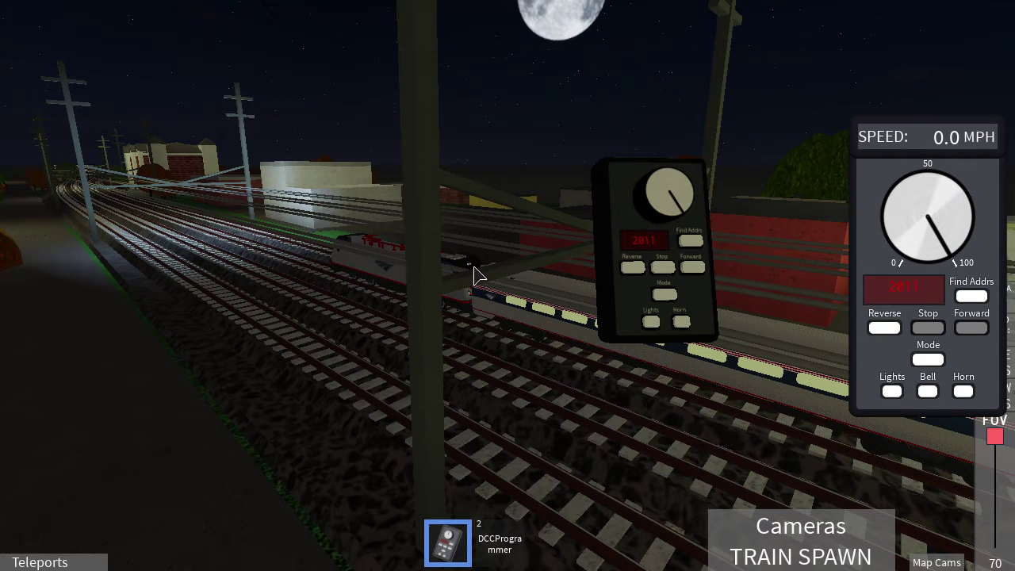
pyautogui.scroll(3, 478, 276)
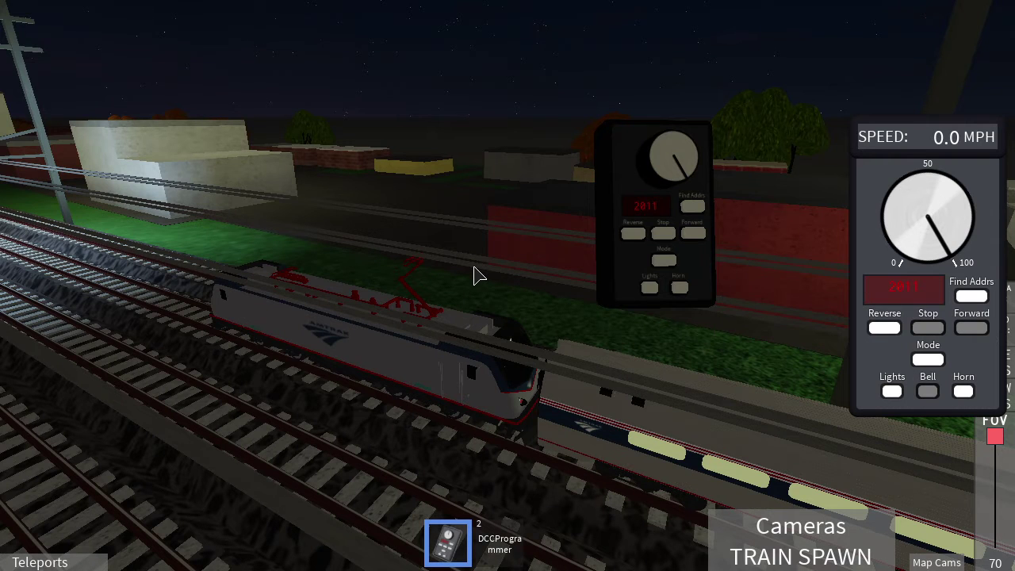
pyautogui.scroll(-3, 478, 276)
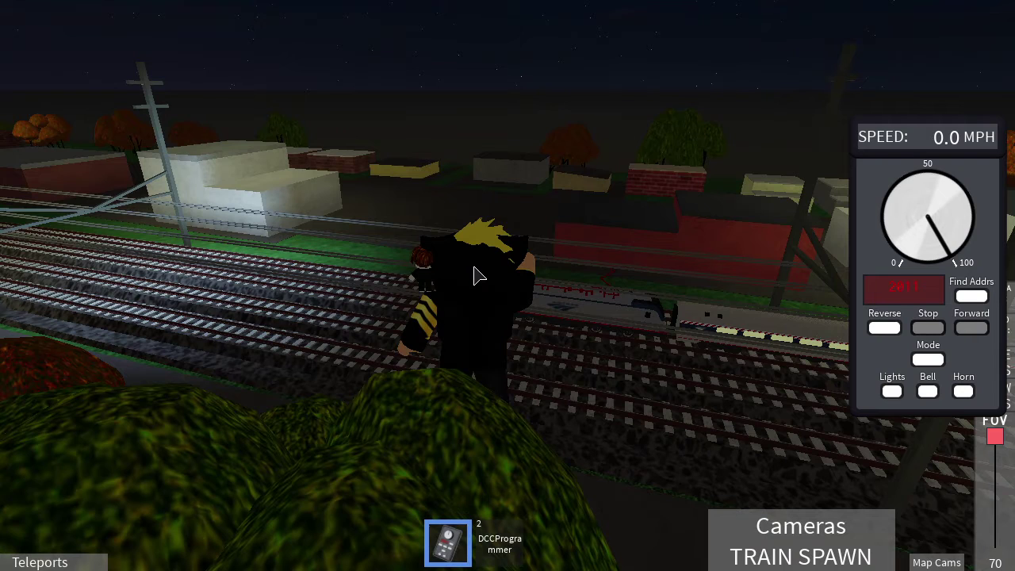
# Step: Unequip the DCCProgrammer with key 2 and switch briefly to the OBS recorder
pyautogui.press('2')
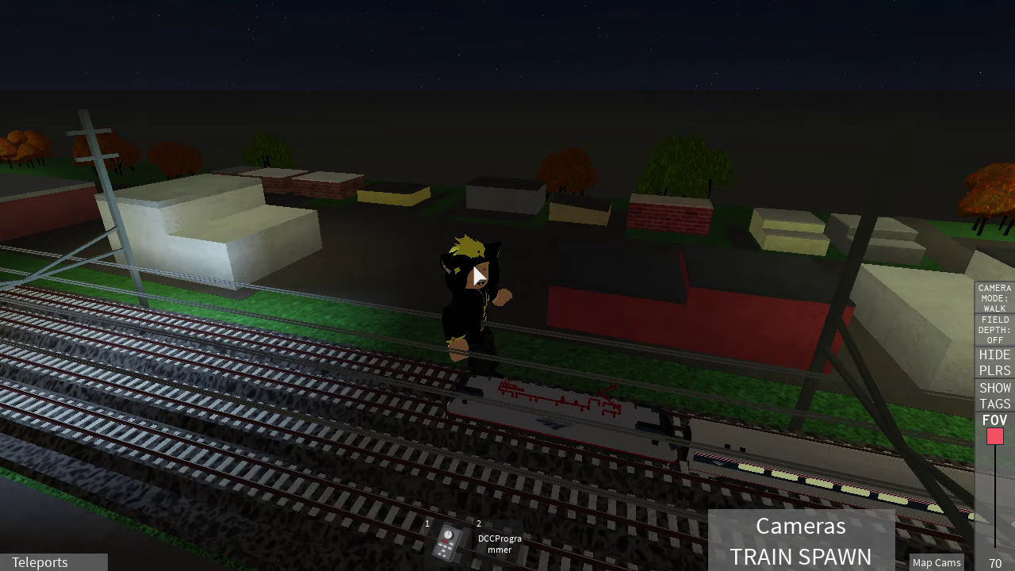
pyautogui.hotkey('alt', 'Tab')
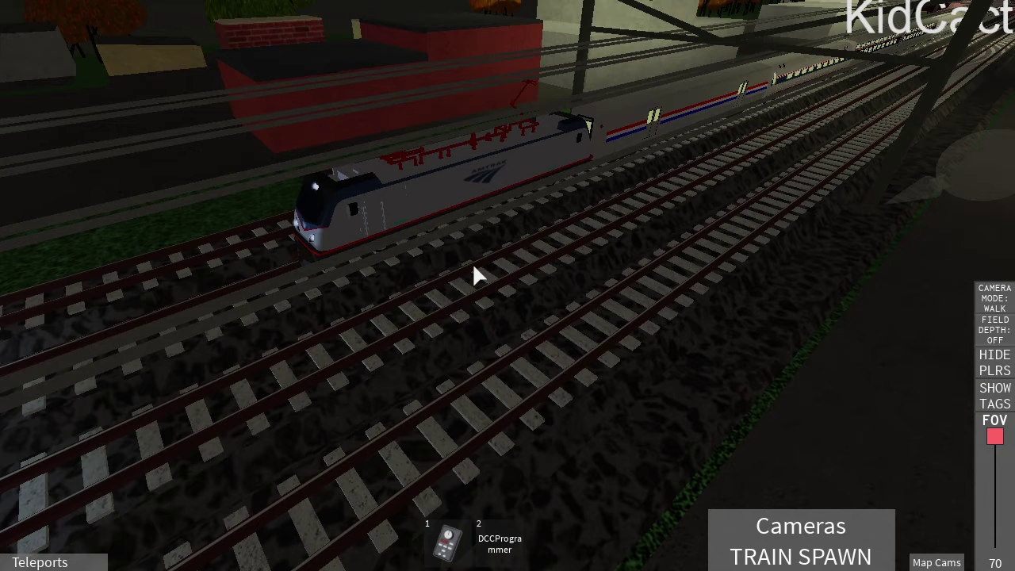
# Step: Fly the camera over the yard tracks to face the bilevel train
pyautogui.press('w')
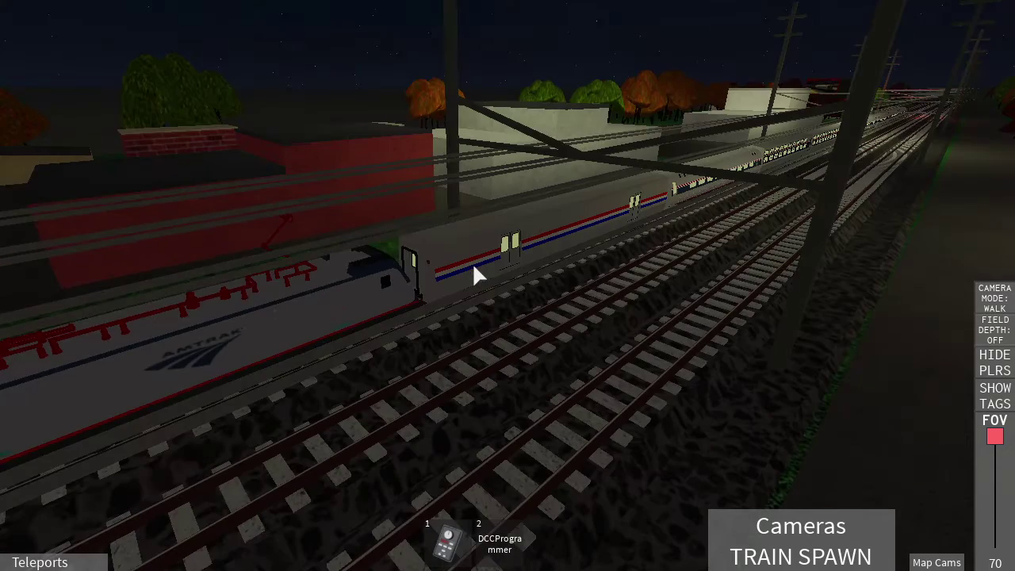
pyautogui.press('w')
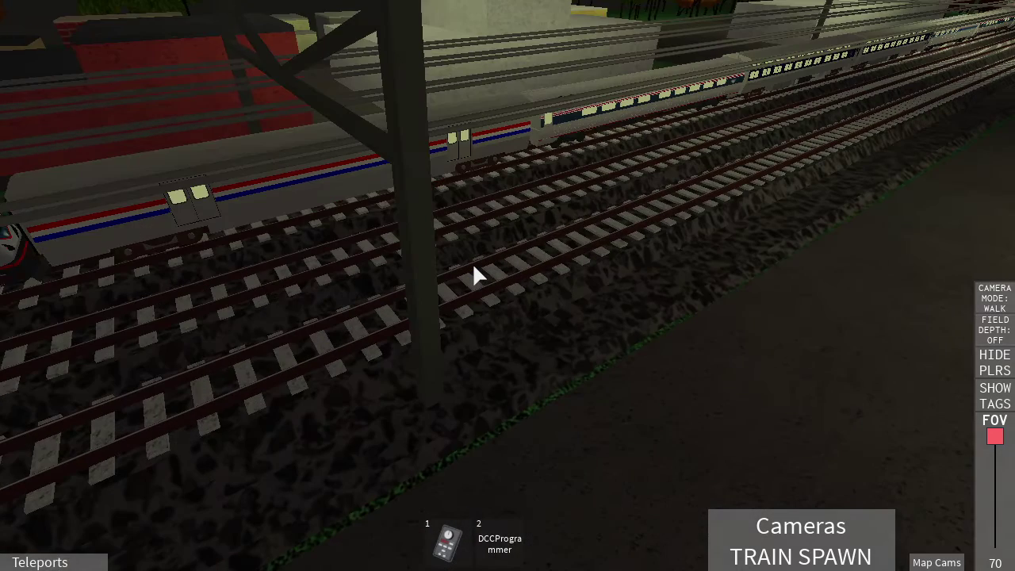
pyautogui.press('s')
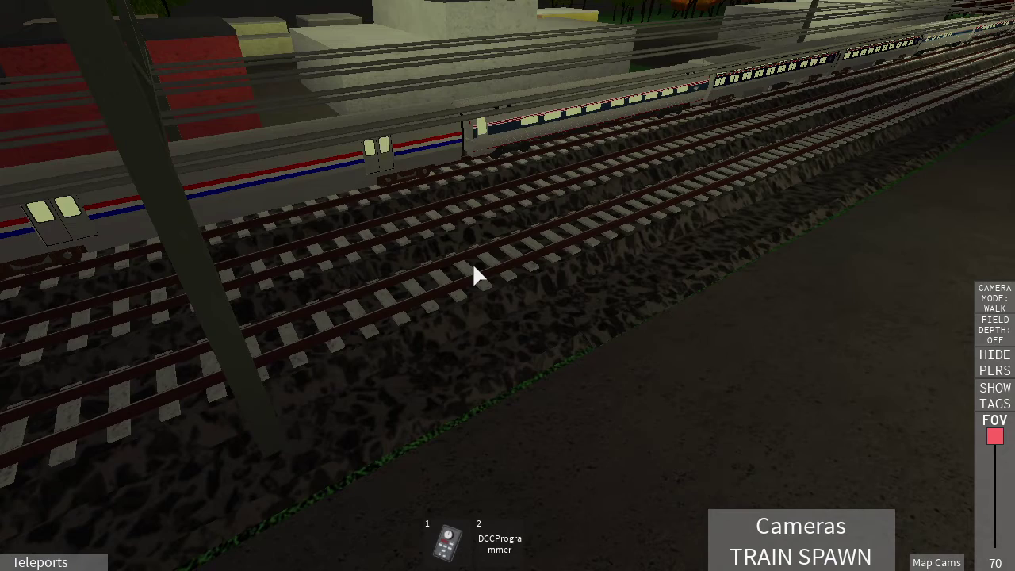
pyautogui.press('w')
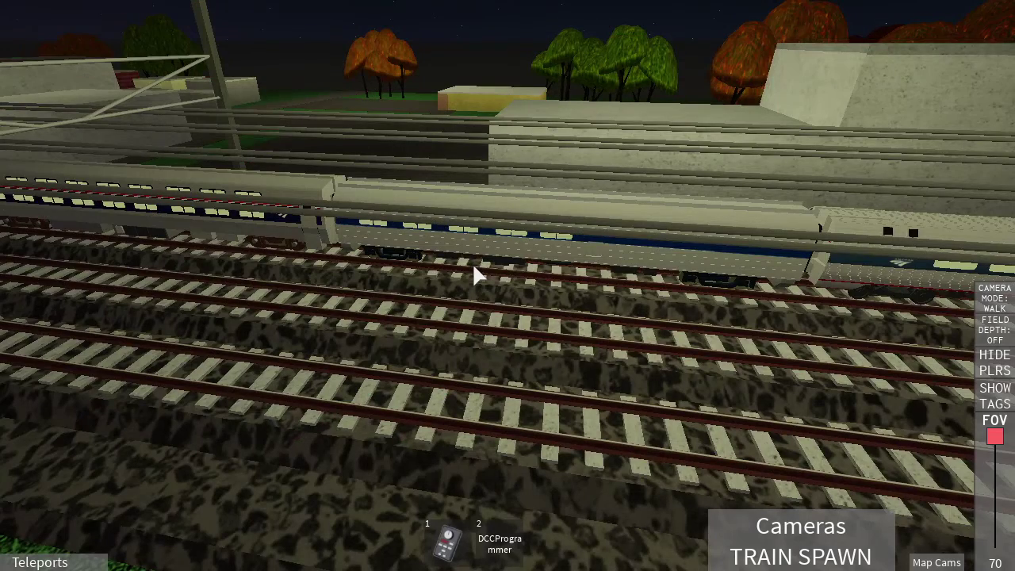
pyautogui.press('w')
pyautogui.press('w')
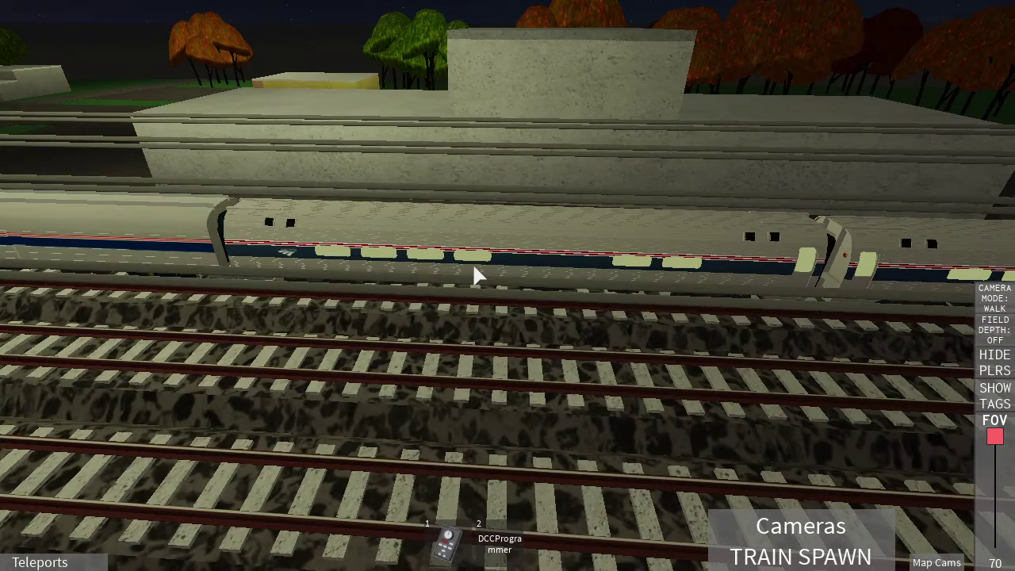
# Step: Glide along the coaches down the tracks, then check OBS and return to Roblox
pyautogui.press('d')
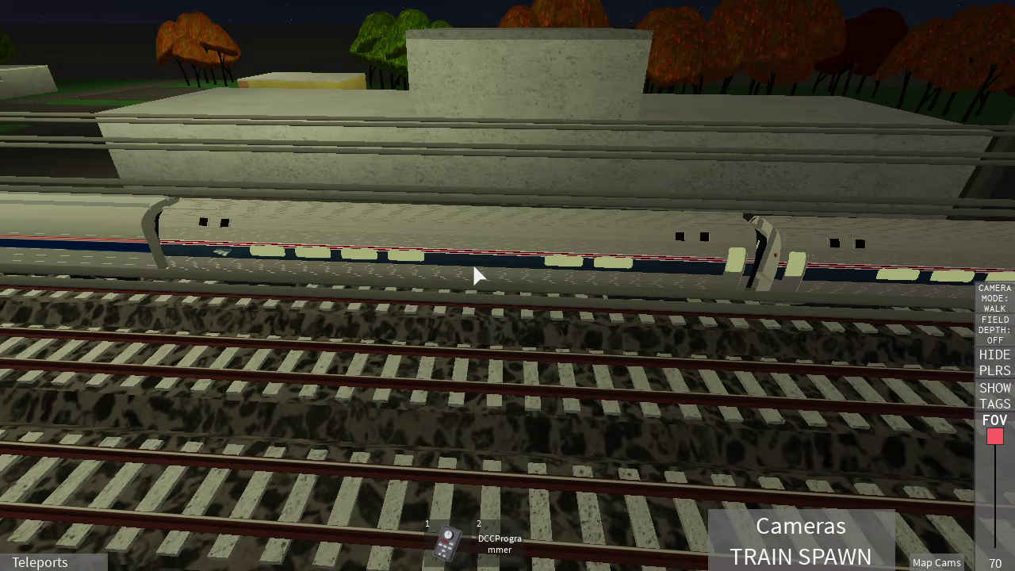
pyautogui.press('Left')
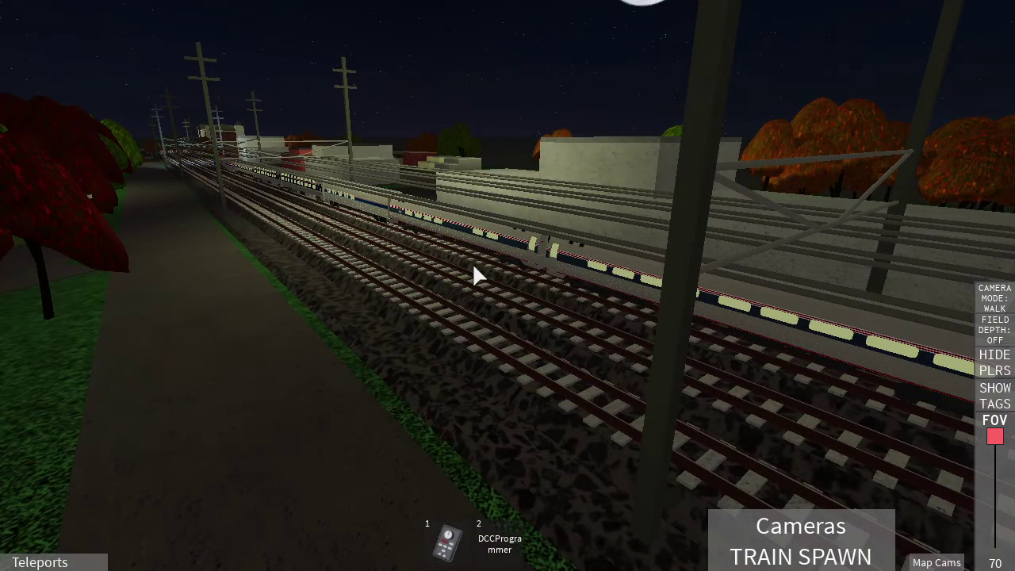
pyautogui.press('w')
pyautogui.press('w')
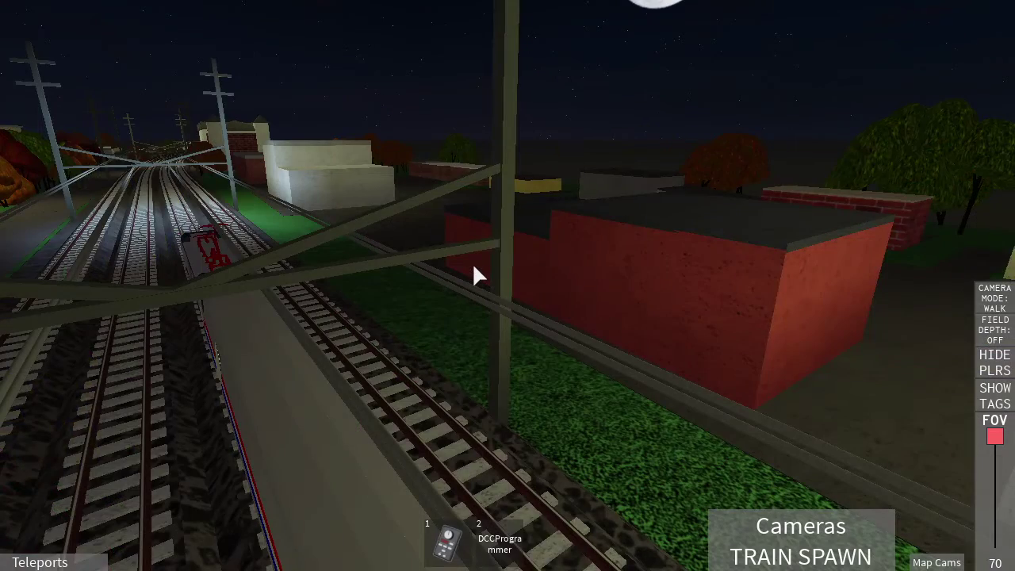
pyautogui.hotkey('alt', 'Tab')
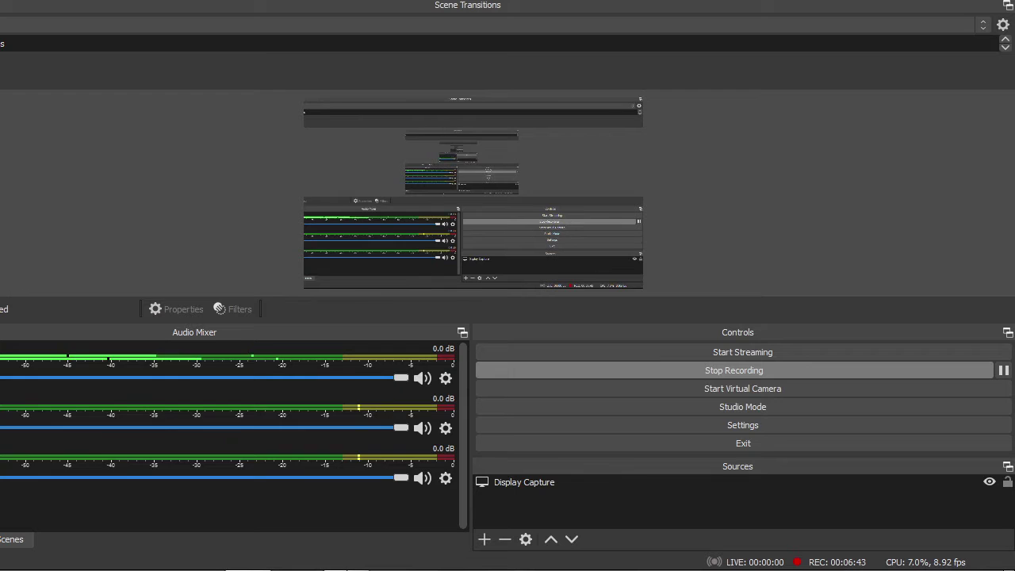
pyautogui.click(347, 558)
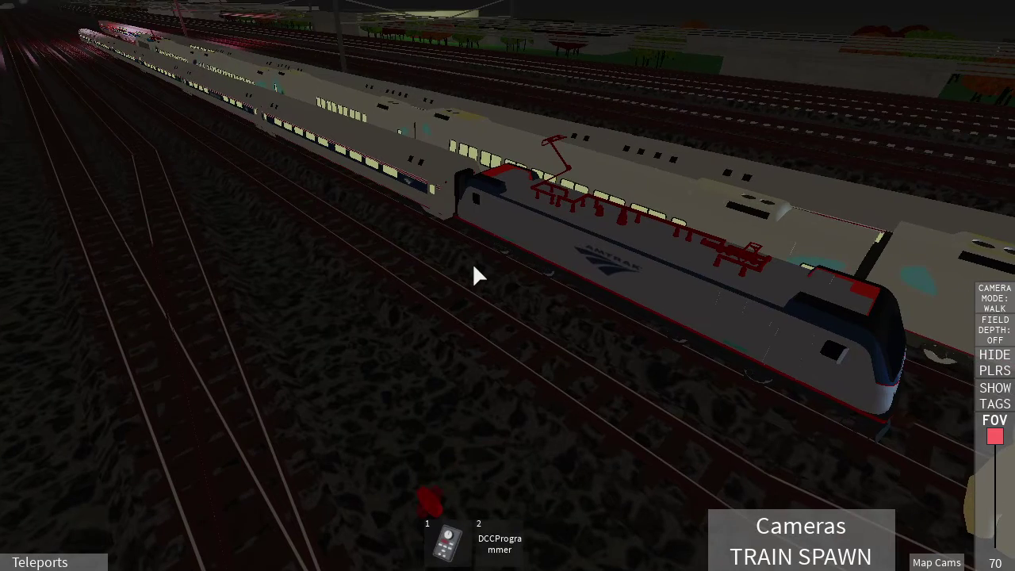
# Step: Circle the Amtrak locomotive to a close side-on view
pyautogui.press('d')
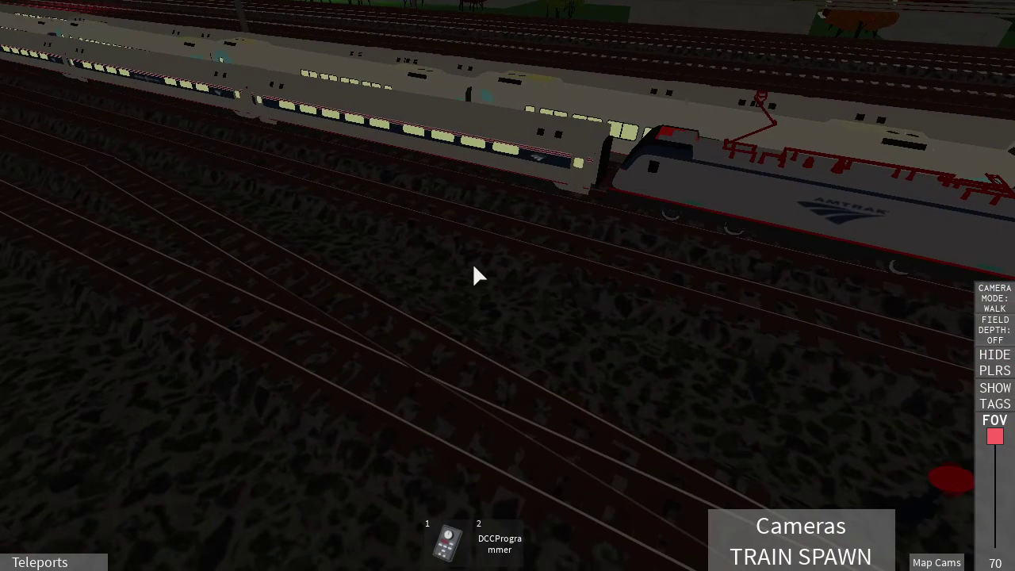
pyautogui.press('d')
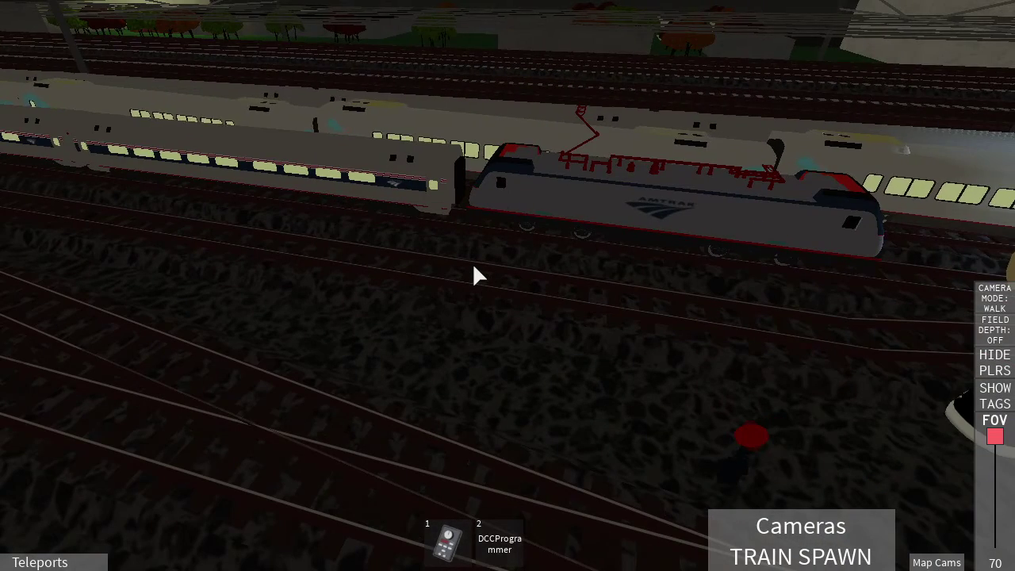
pyautogui.press('w')
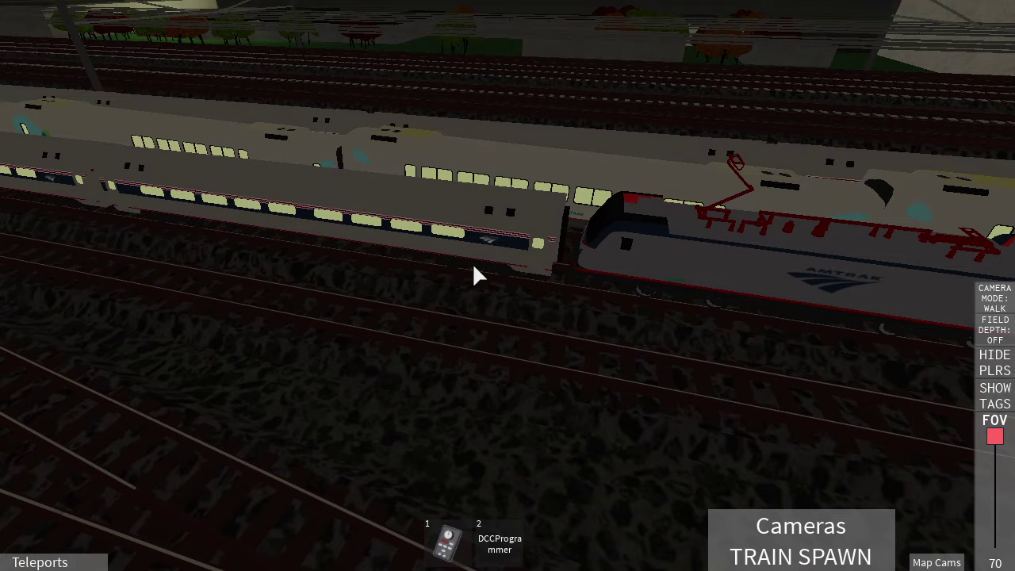
pyautogui.press('w')
pyautogui.press('d')
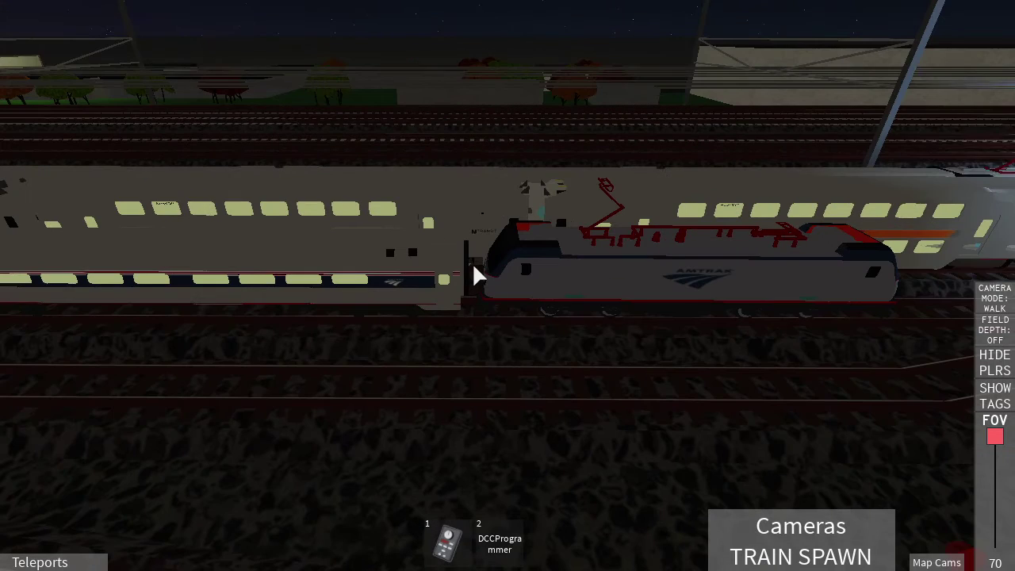
# Step: Fly past the locomotive onto the bilevel coaches and across the Conrail coach
pyautogui.press('a')
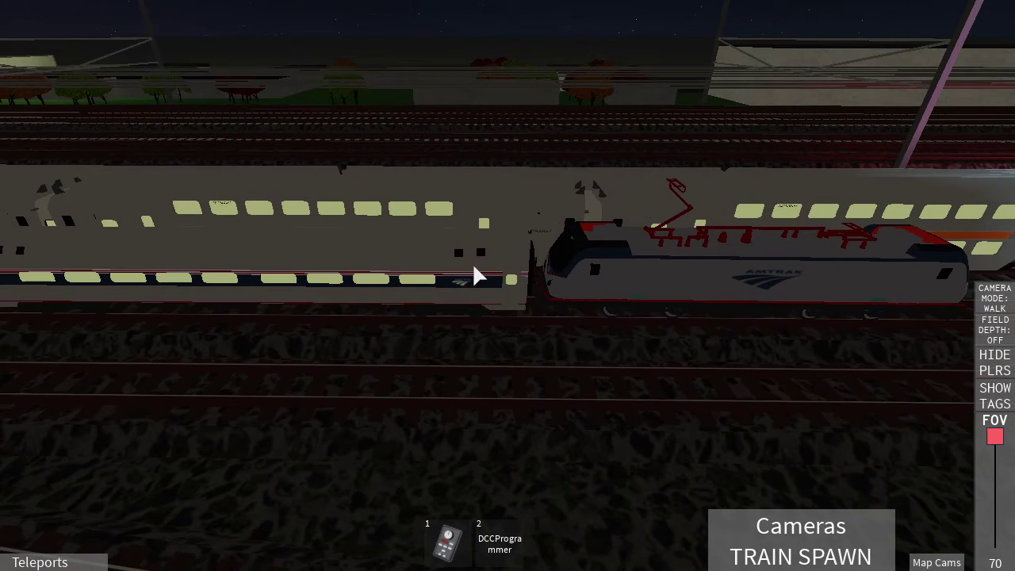
pyautogui.press('a')
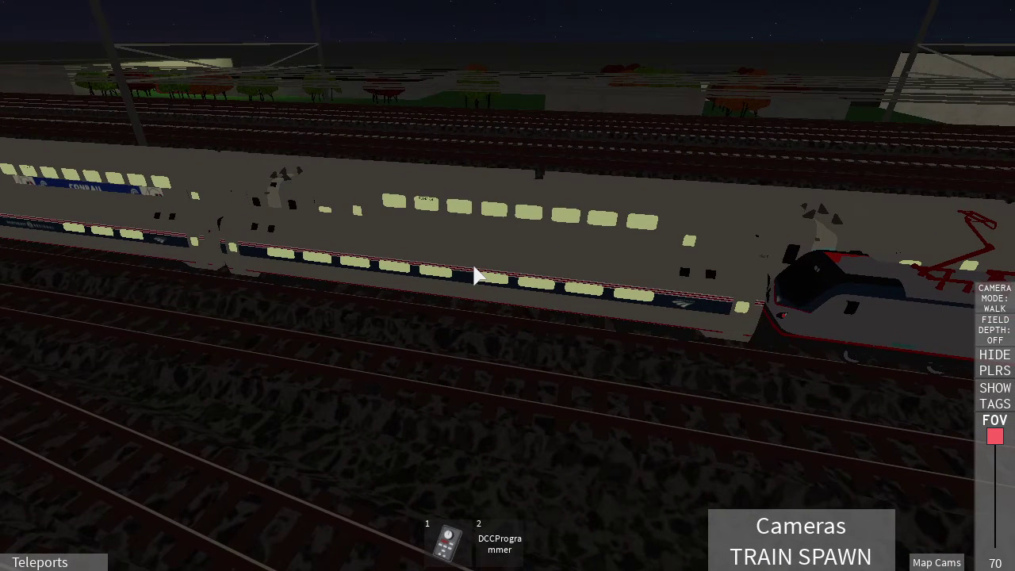
pyautogui.press('a')
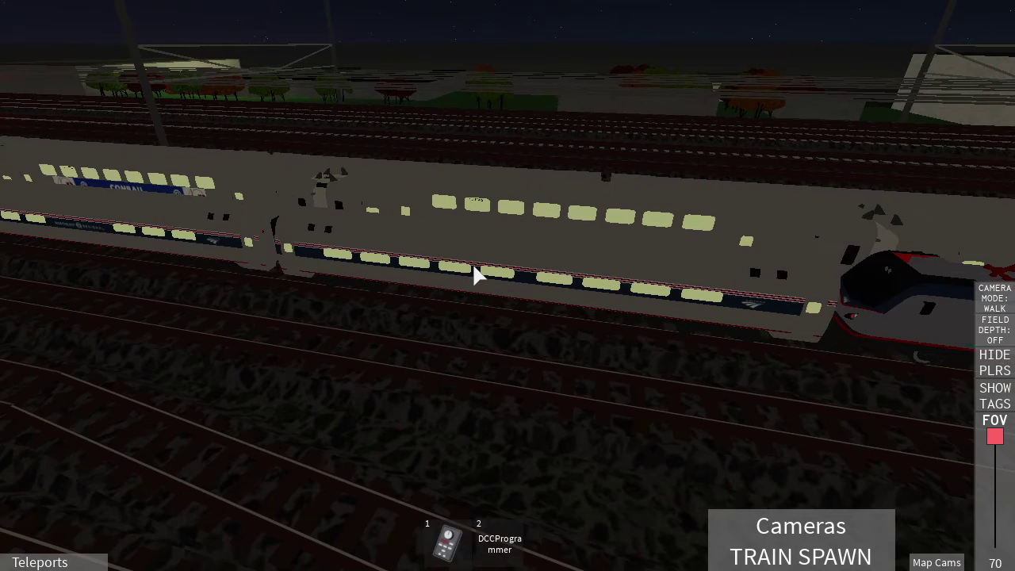
pyautogui.press('w')
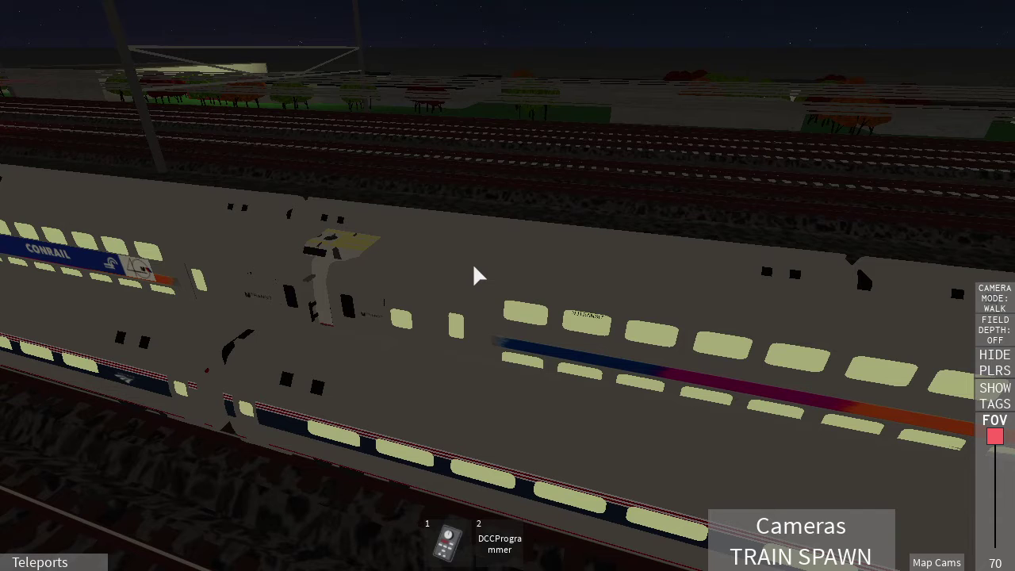
pyautogui.press('d')
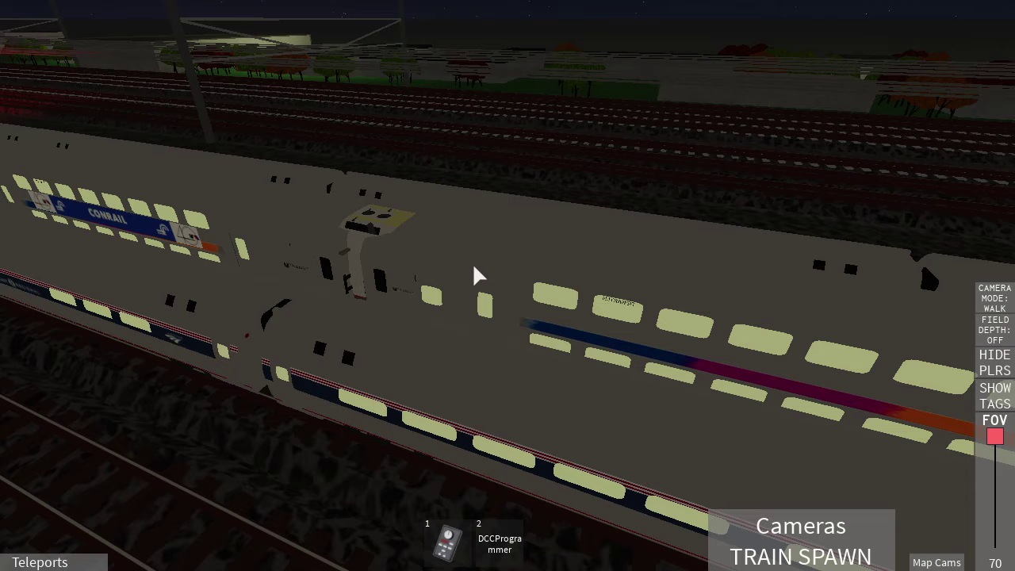
pyautogui.scroll(-5, 476, 276)
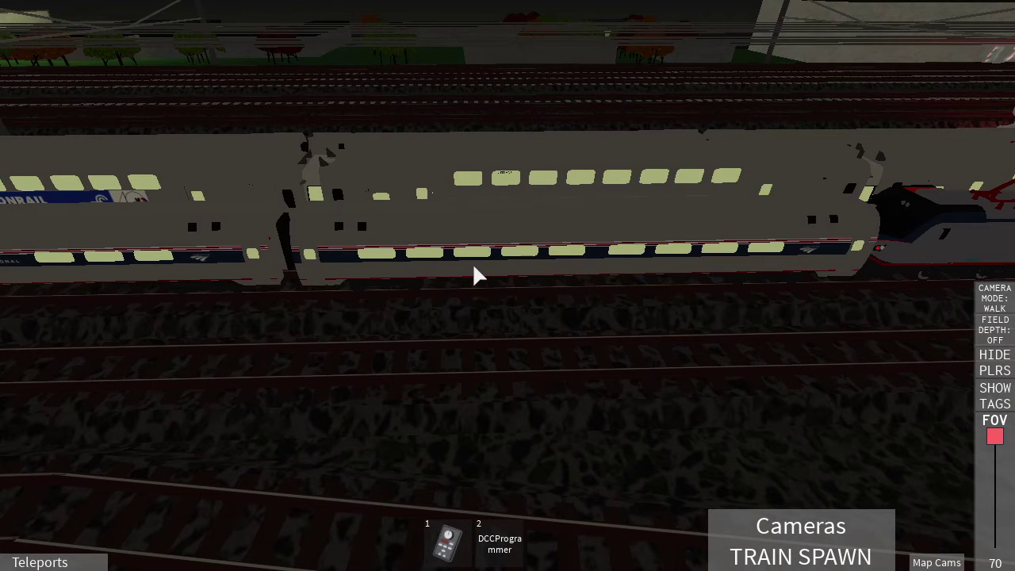
# Step: Pan along the row of bilevel coaches to the Erie Lackawanna car
pyautogui.press('a')
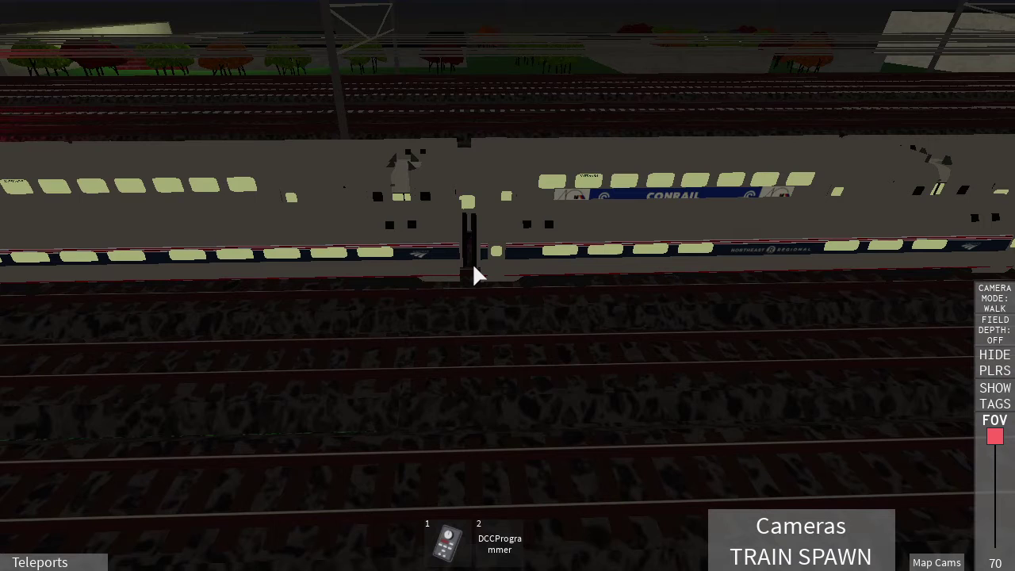
pyautogui.press('a')
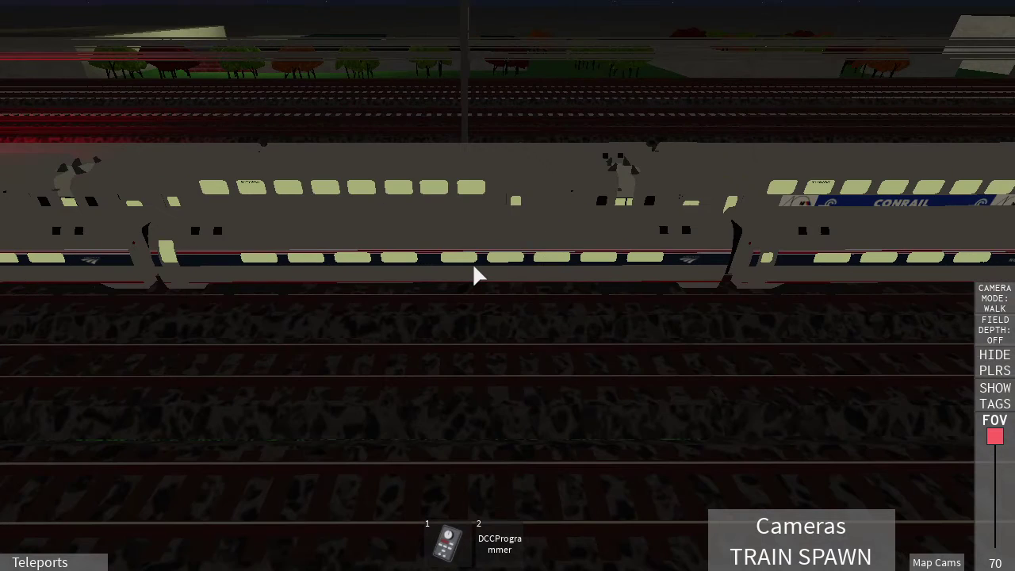
pyautogui.press('a')
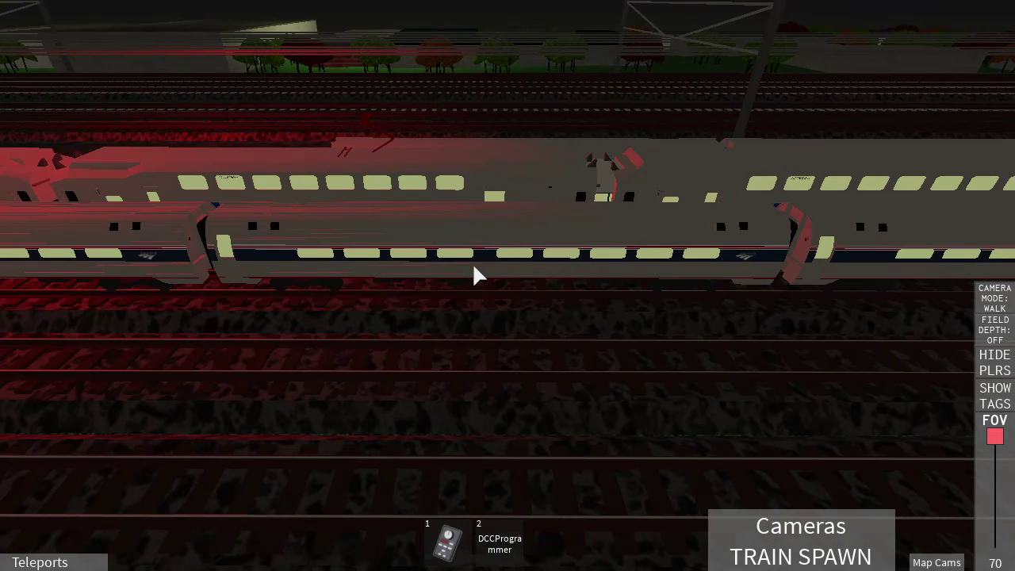
pyautogui.press('a')
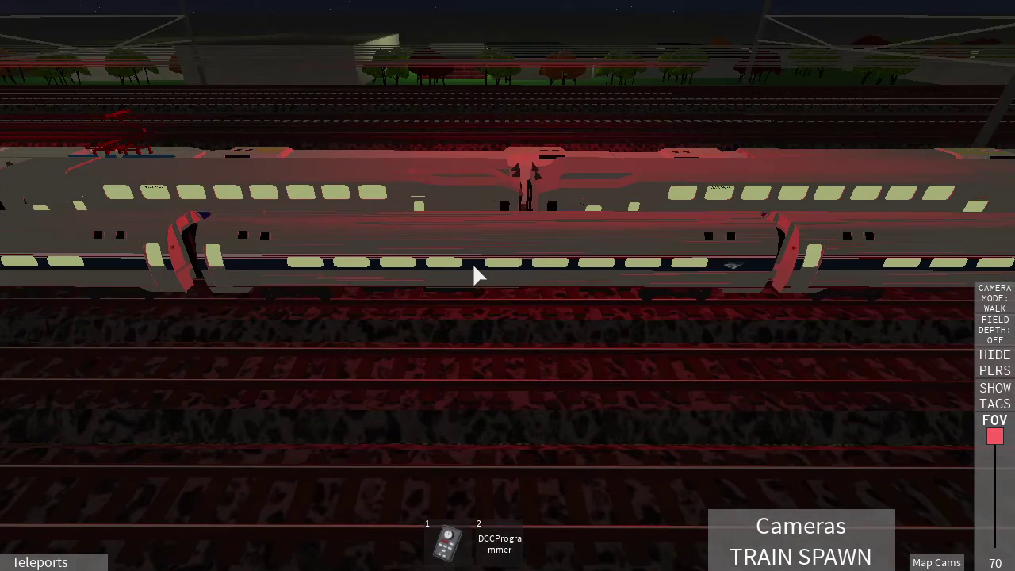
pyautogui.press('a')
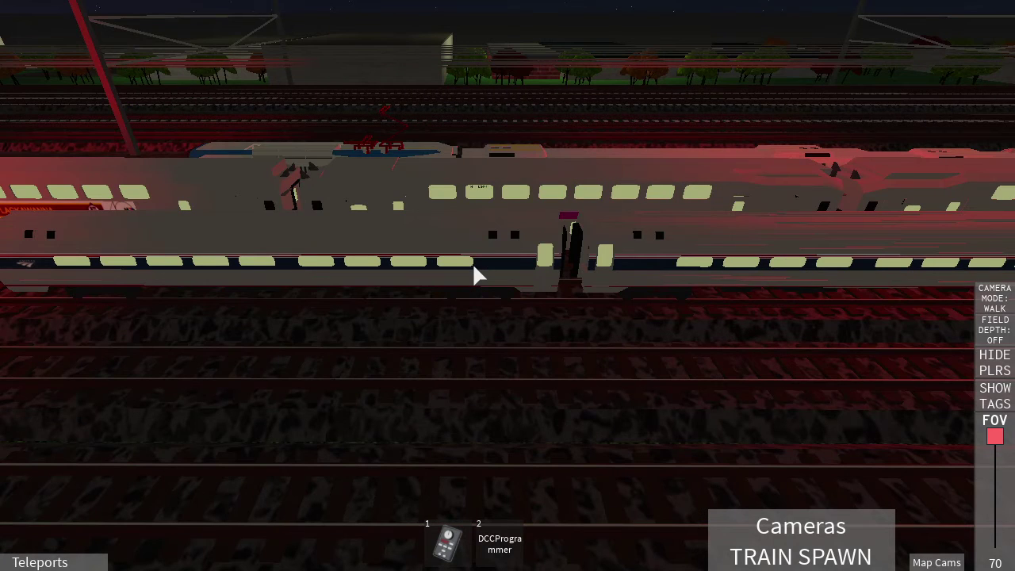
pyautogui.press('a')
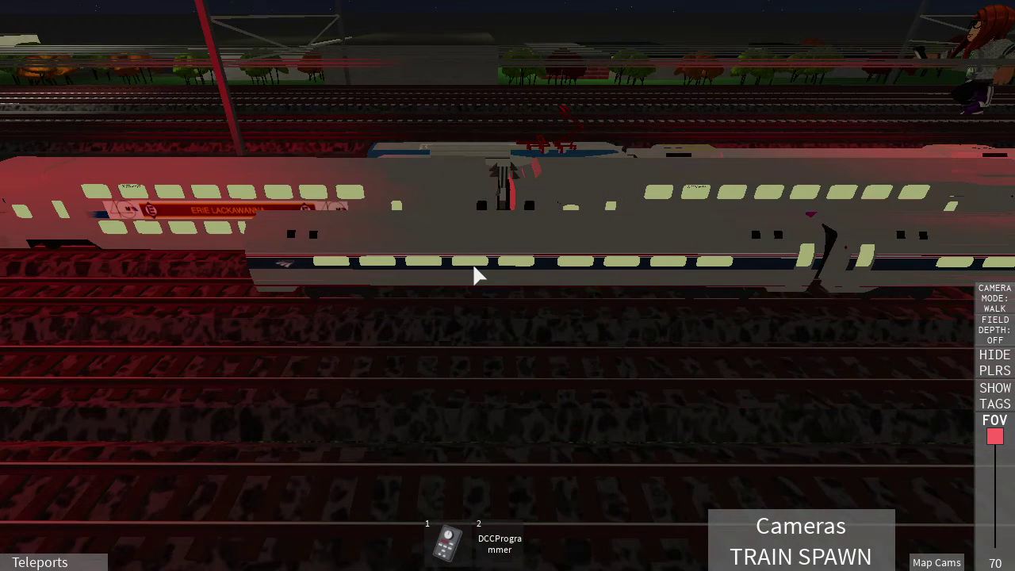
pyautogui.press('a')
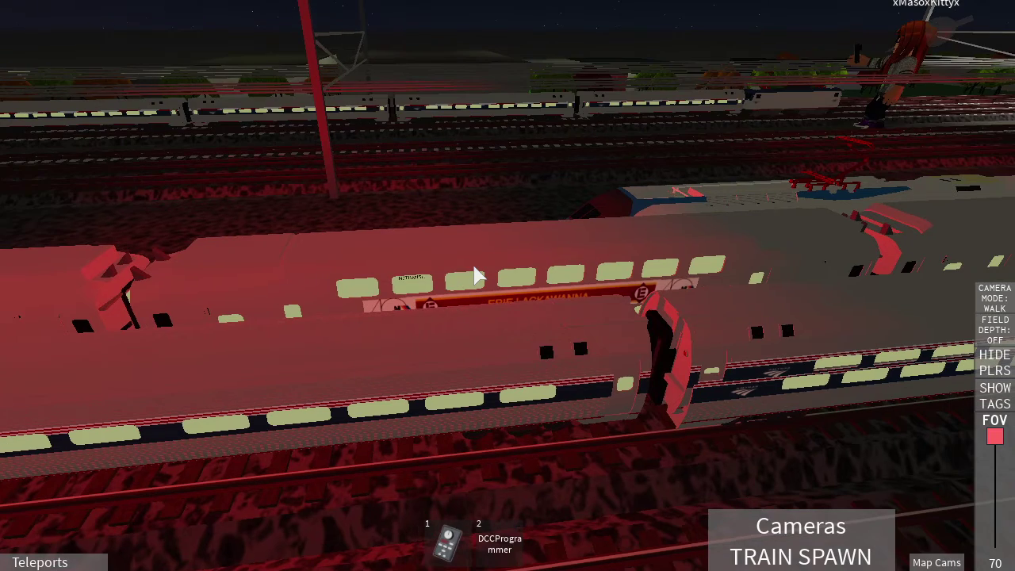
pyautogui.press('a')
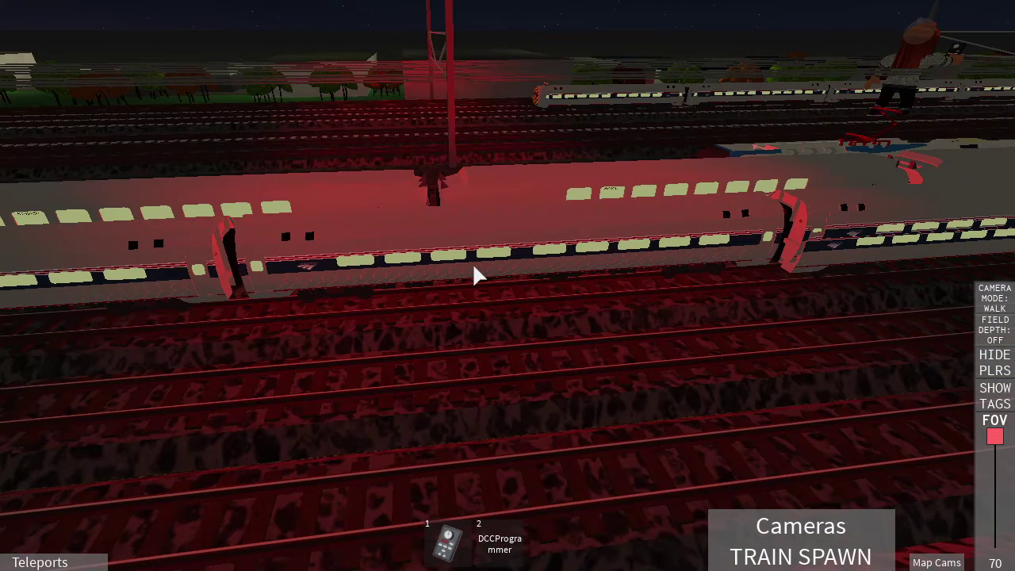
pyautogui.press('a')
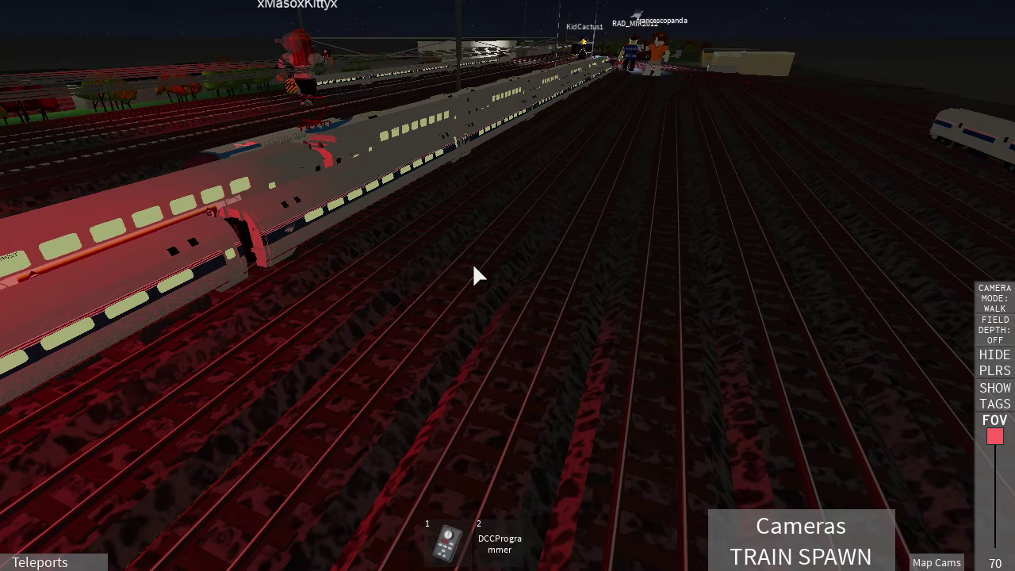
# Step: Fly along the yard tracks to the orange-shirt player beside the red Amtrak locomotive
pyautogui.press('a')
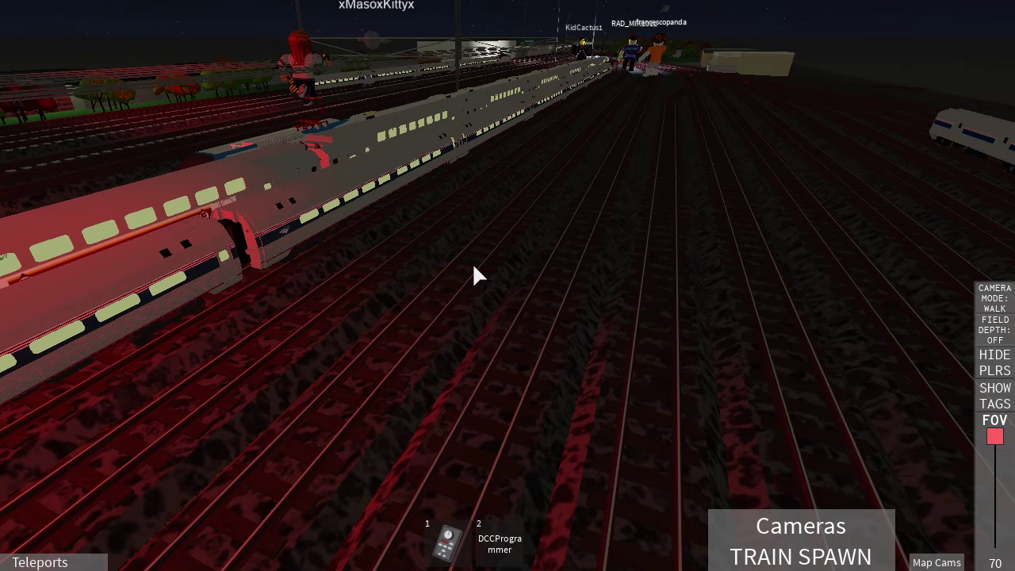
pyautogui.press('w')
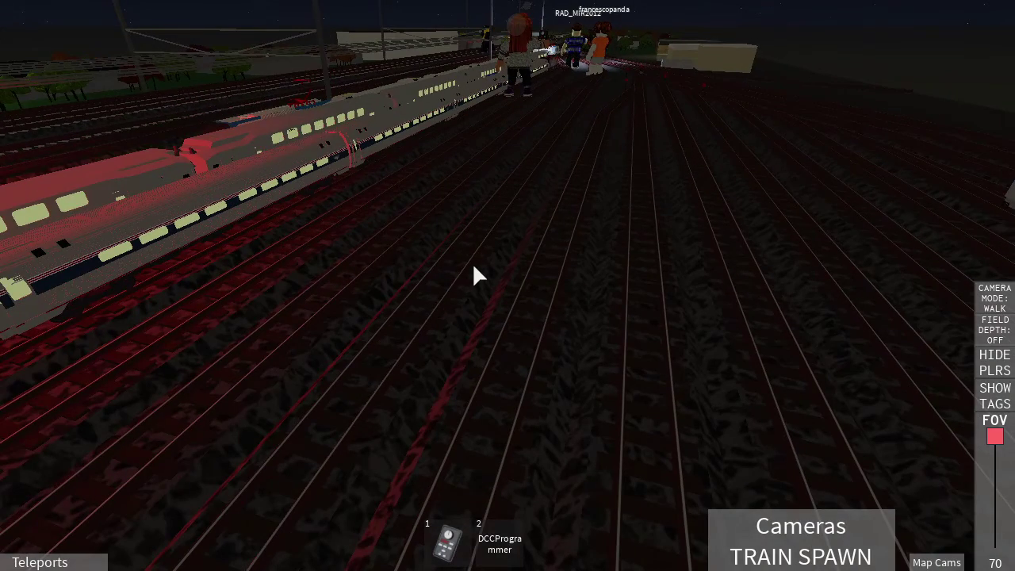
pyautogui.press('w')
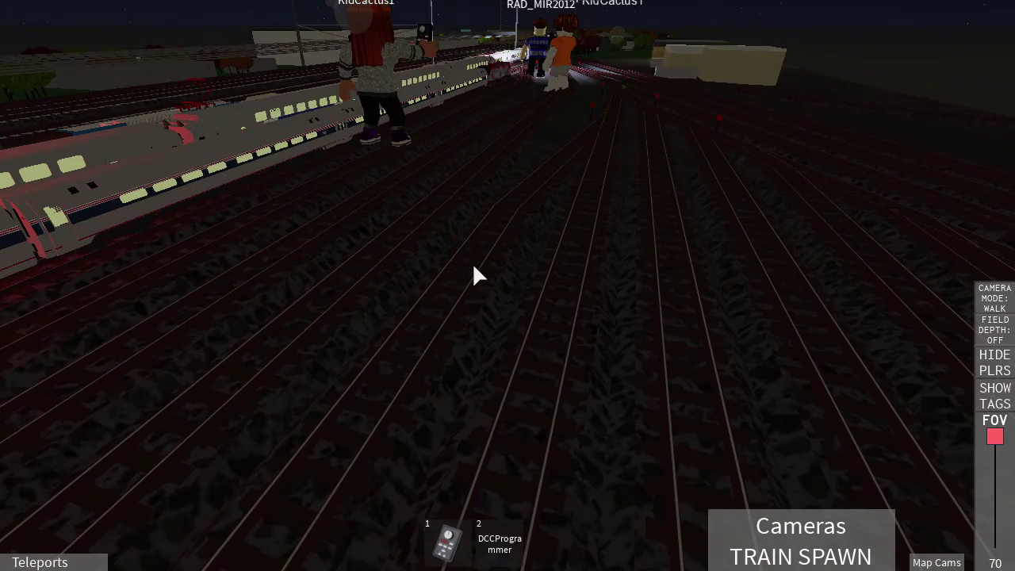
pyautogui.press('w')
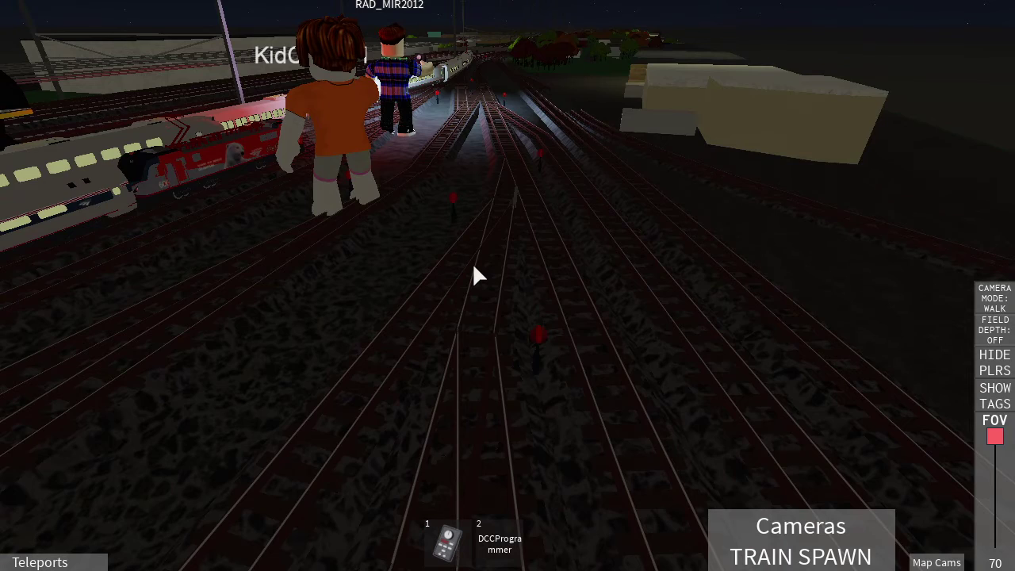
pyautogui.press('w')
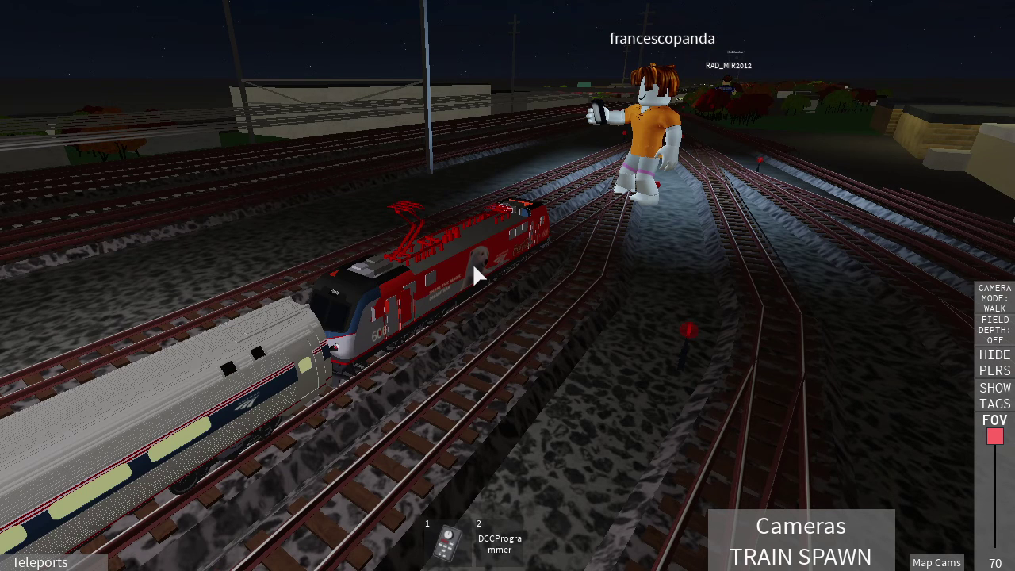
pyautogui.hotkey('alt', 'Tab')
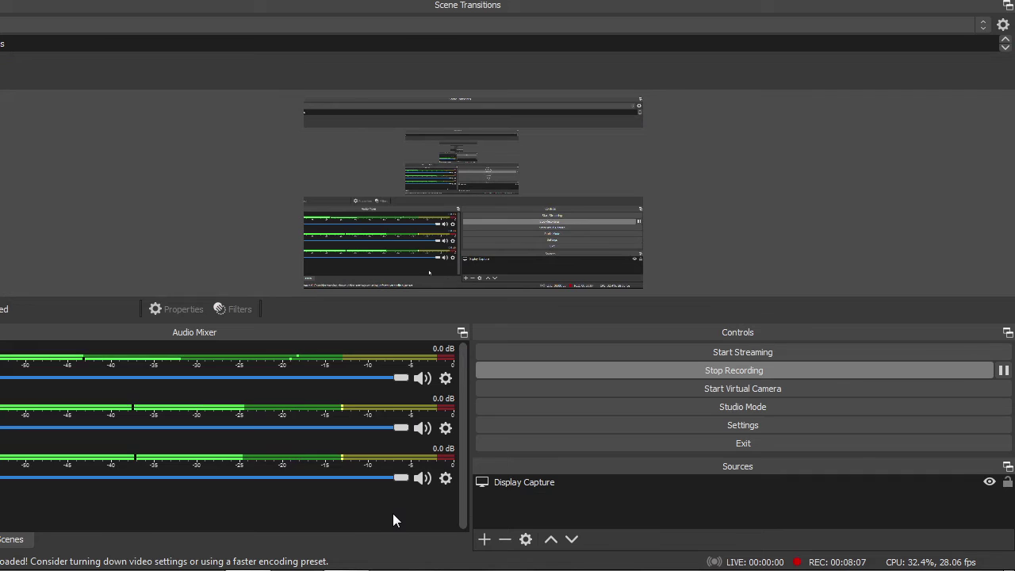